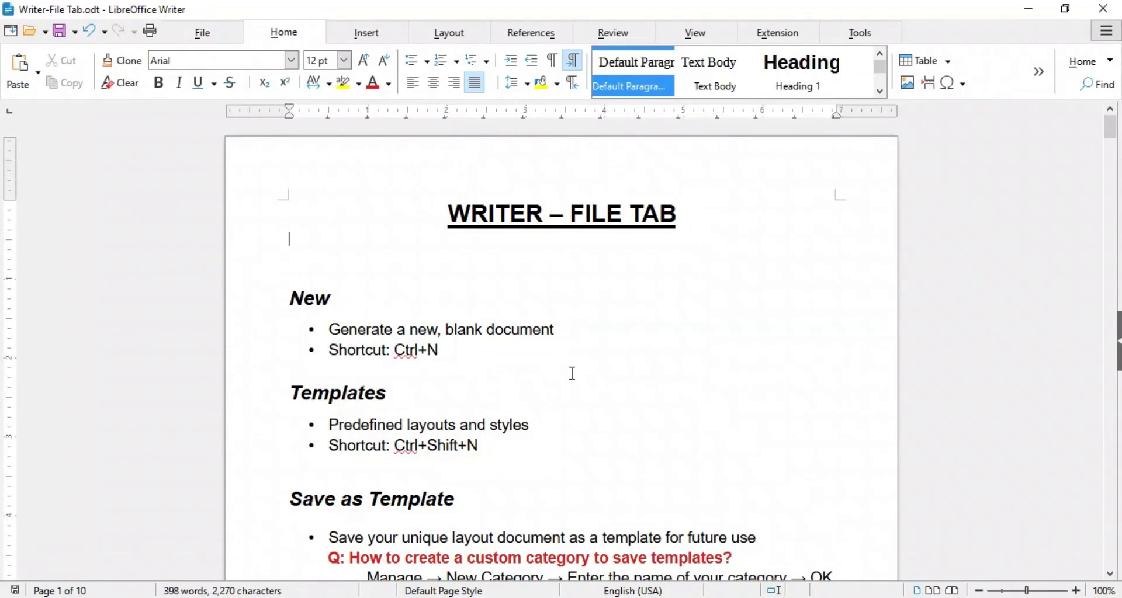
Step: Show the File tab's New, Open, Save, Export and Print commands and scroll through the notes
left_click(305, 229)
left_click(193, 36)
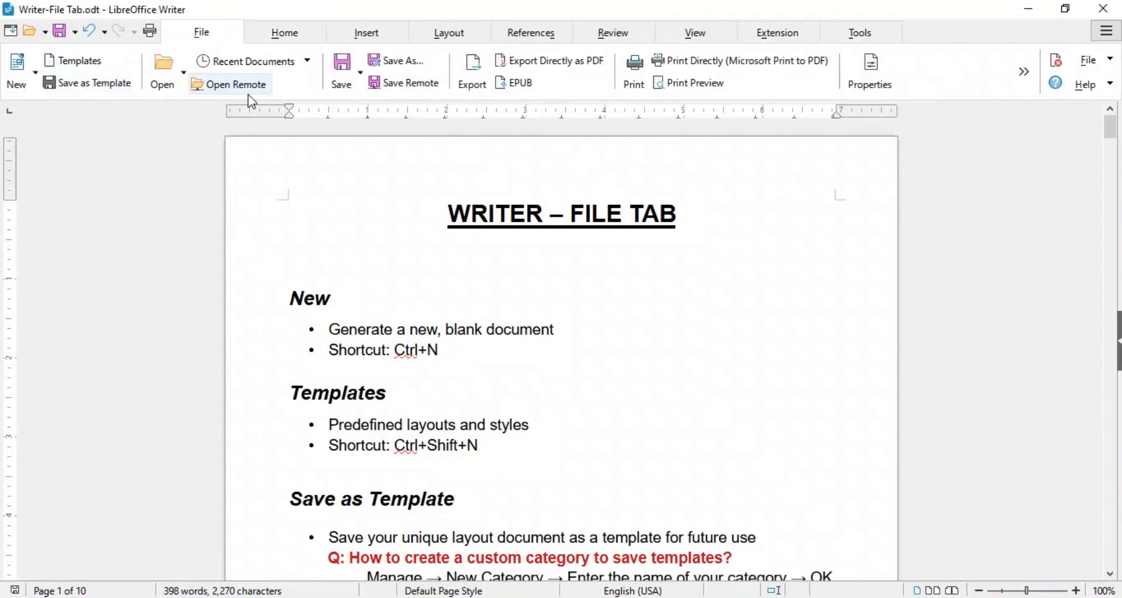
scroll(558, 484, "down", 8)
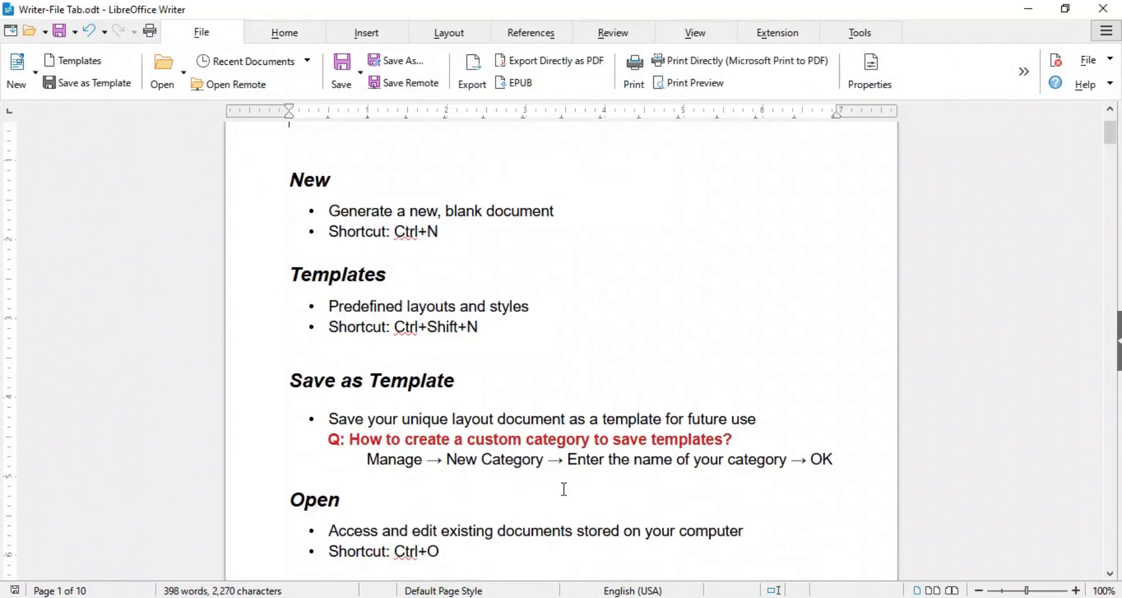
scroll(582, 355, "down", 10)
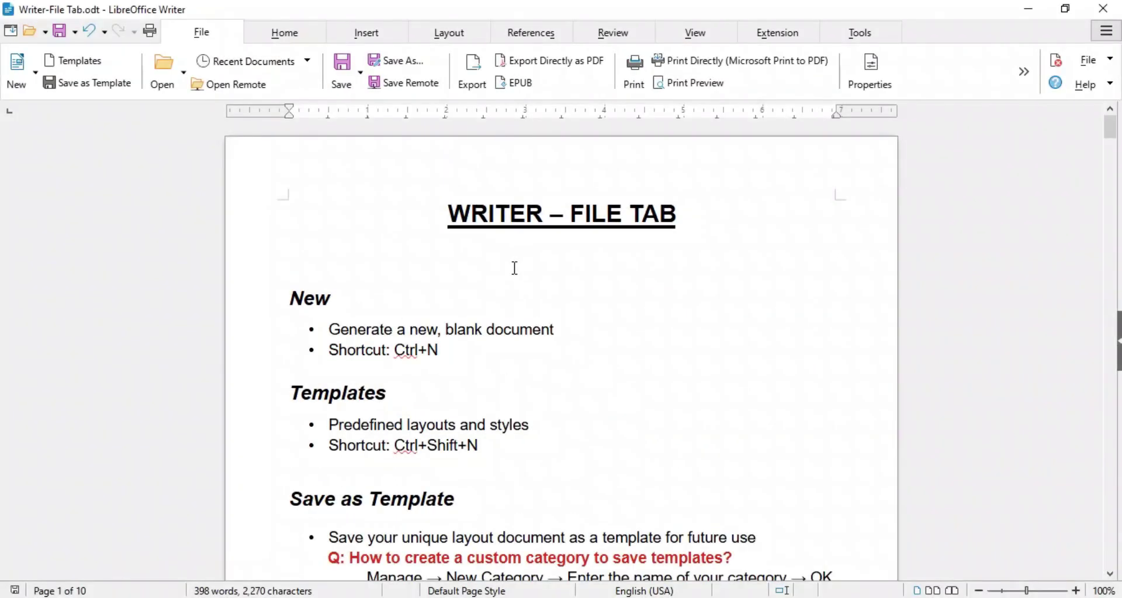
Step: Create a blank Untitled 1 document, then browse the New dropdown's document types and close it
left_click(19, 85)
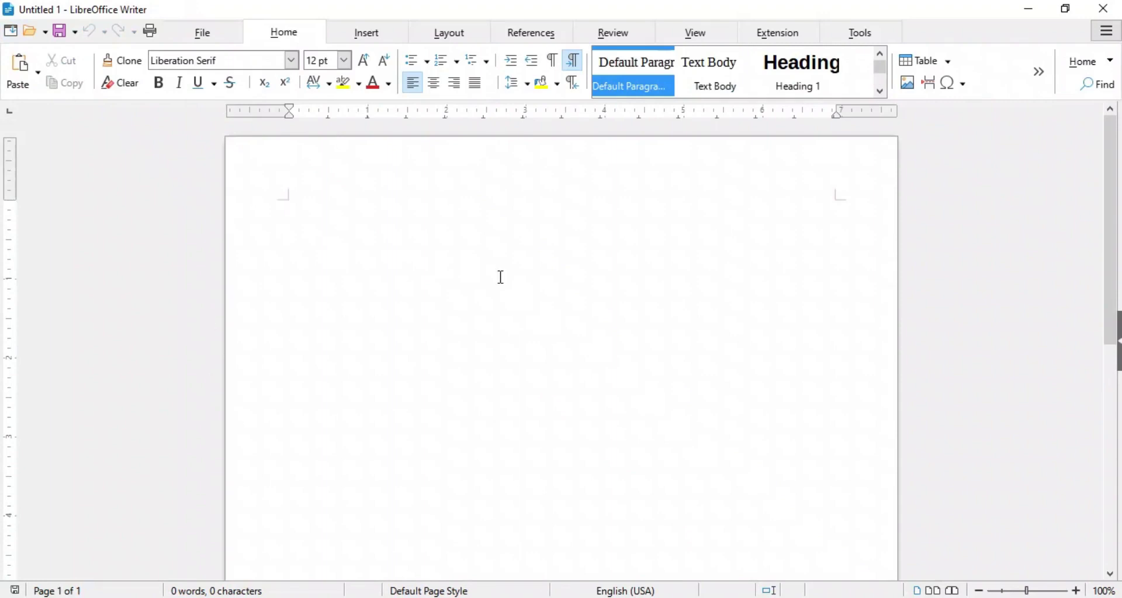
left_click(205, 34)
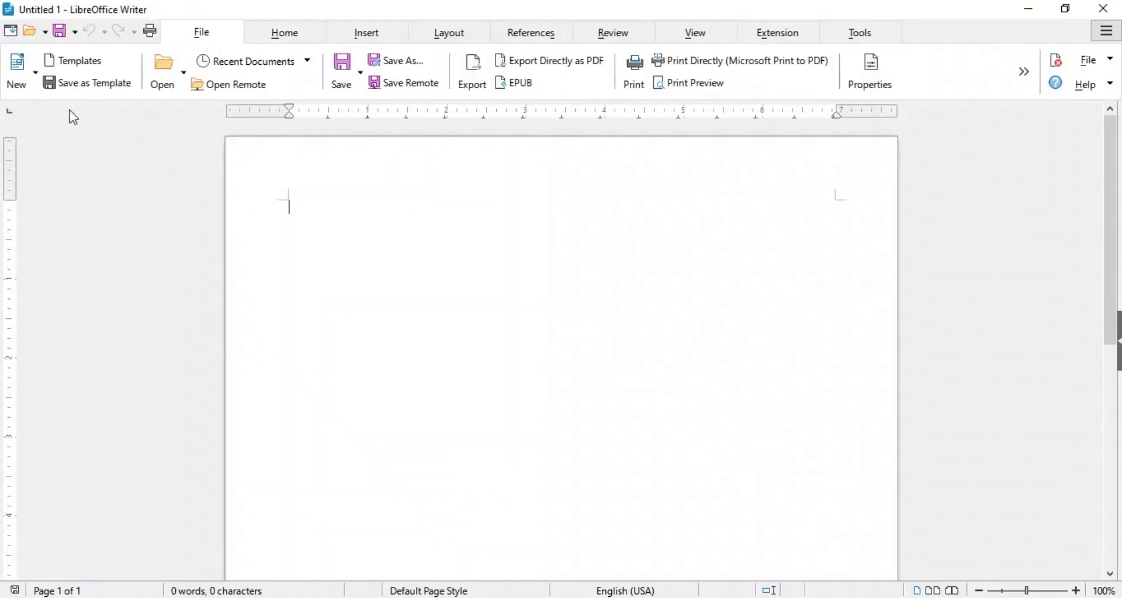
left_click(37, 72)
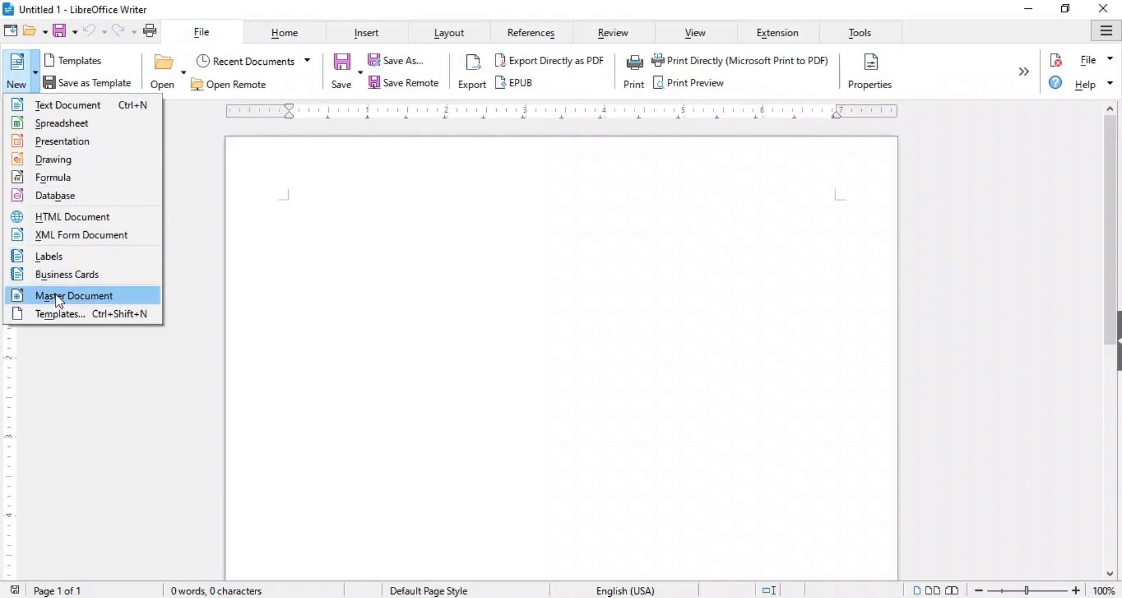
left_click(214, 288)
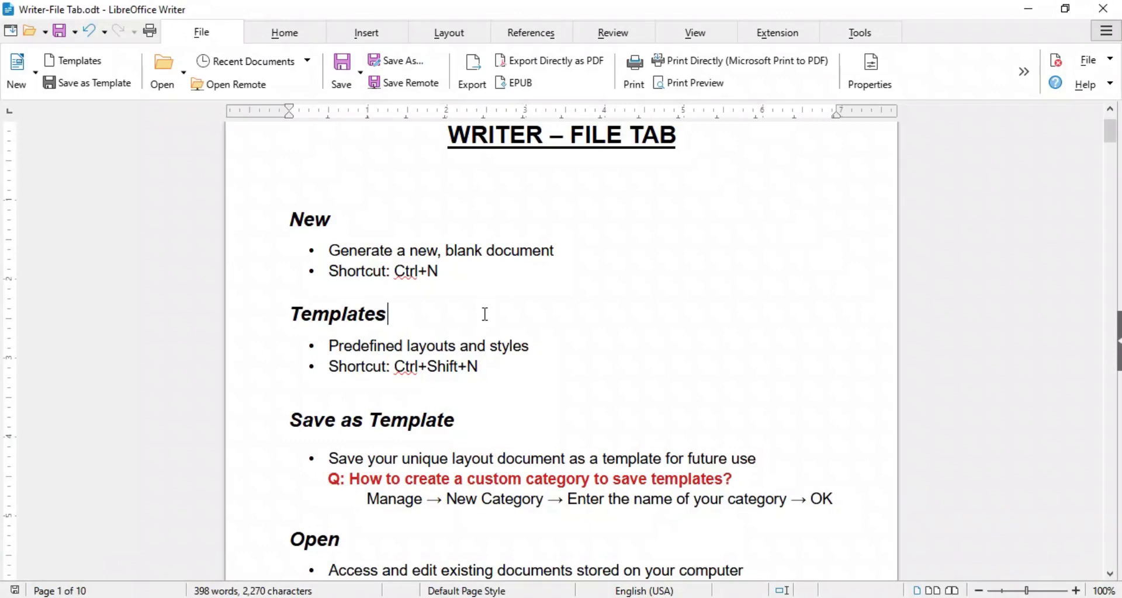
left_click(81, 66)
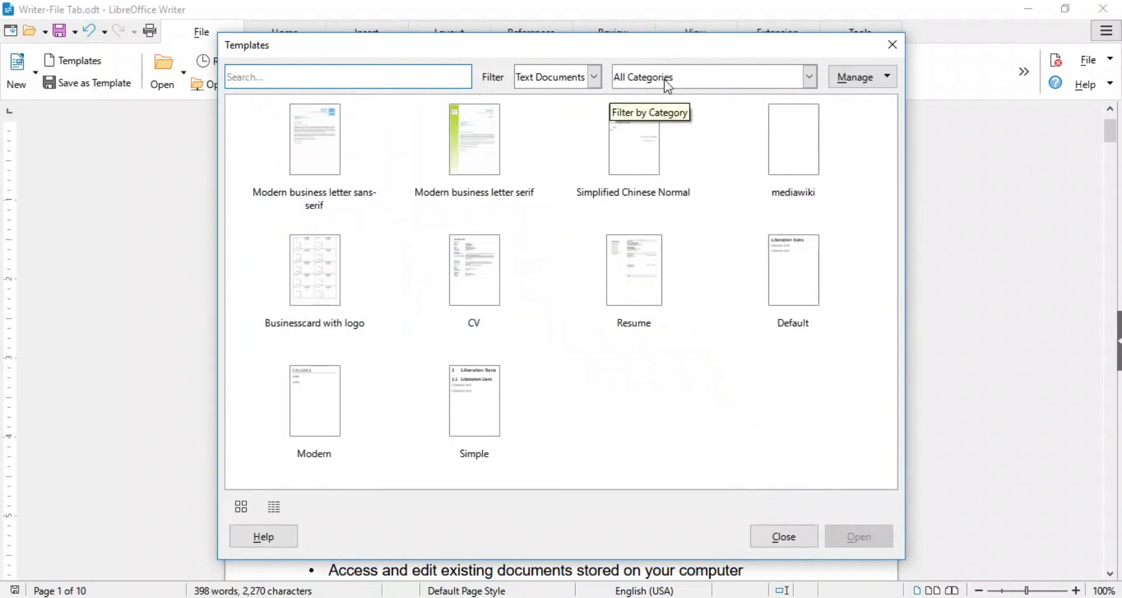
left_click(678, 78)
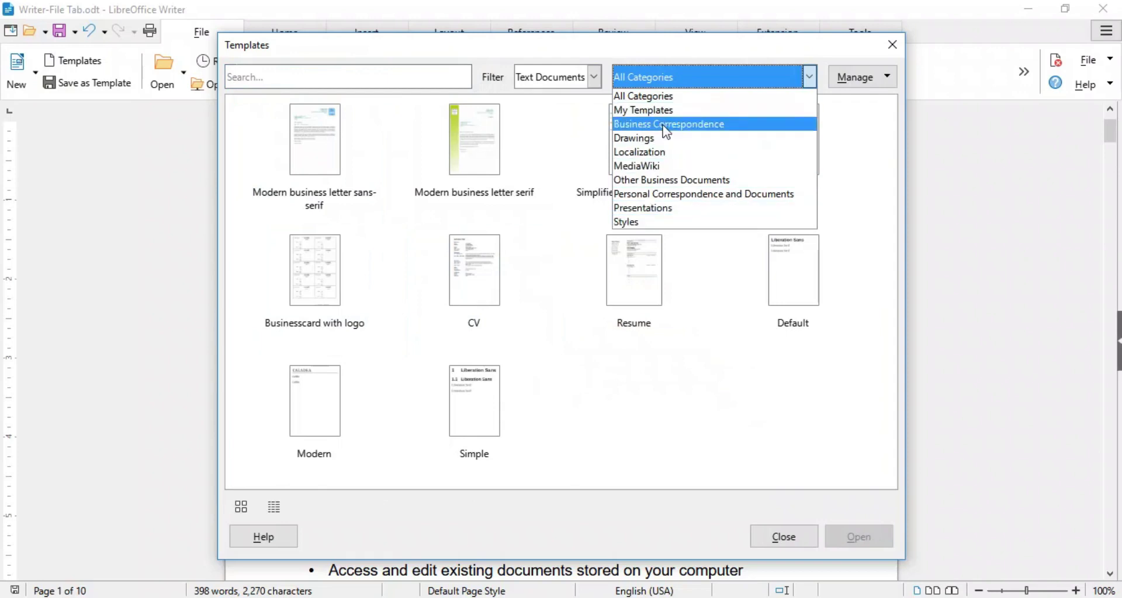
left_click(613, 401)
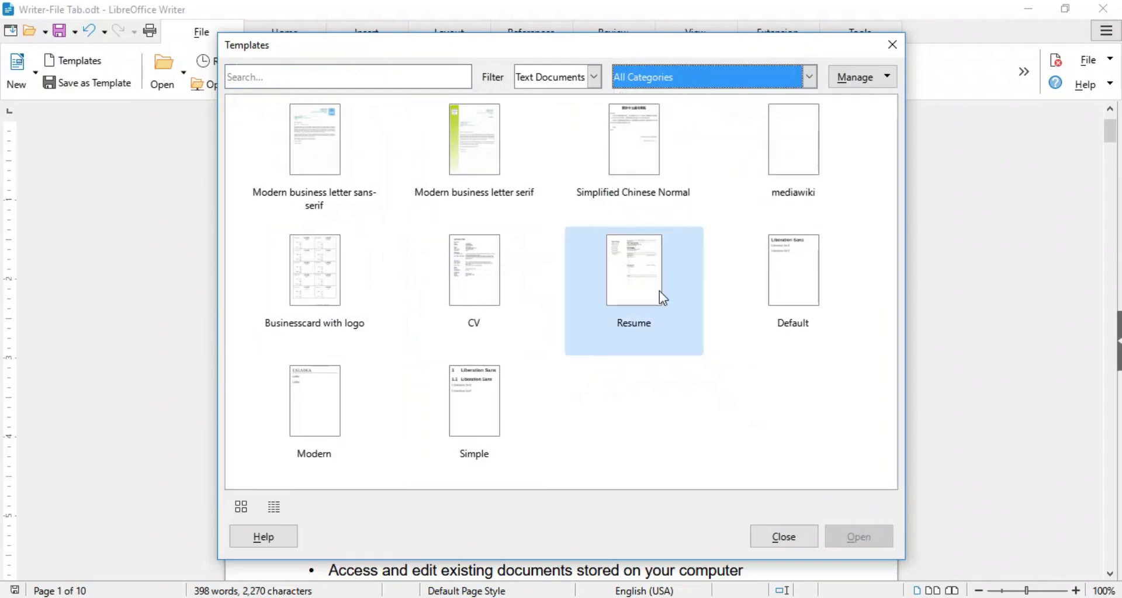
left_click(892, 45)
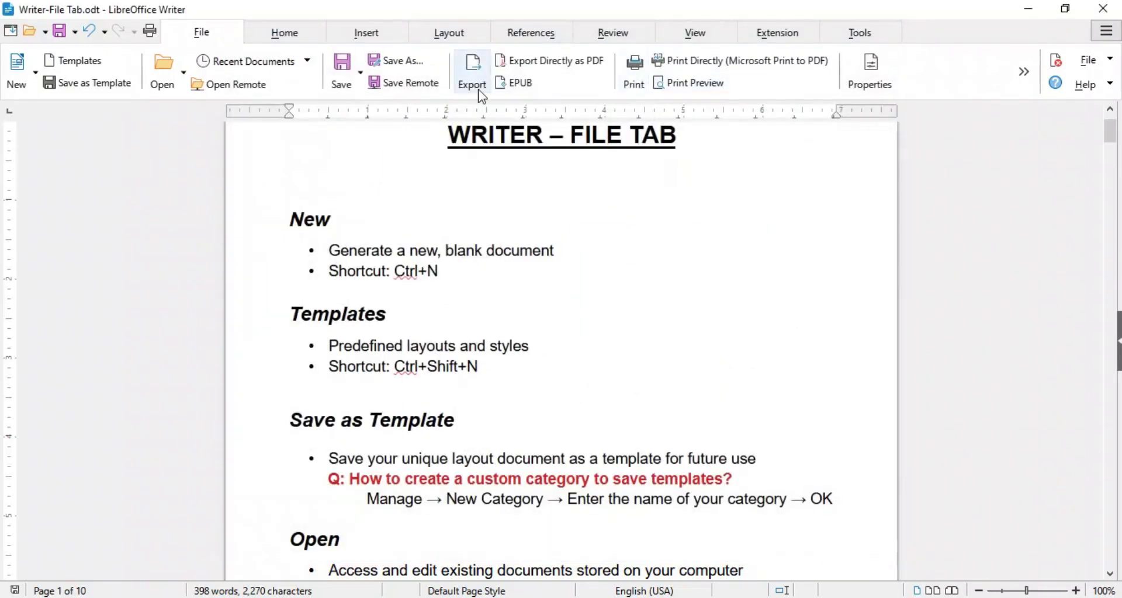
left_click(36, 71)
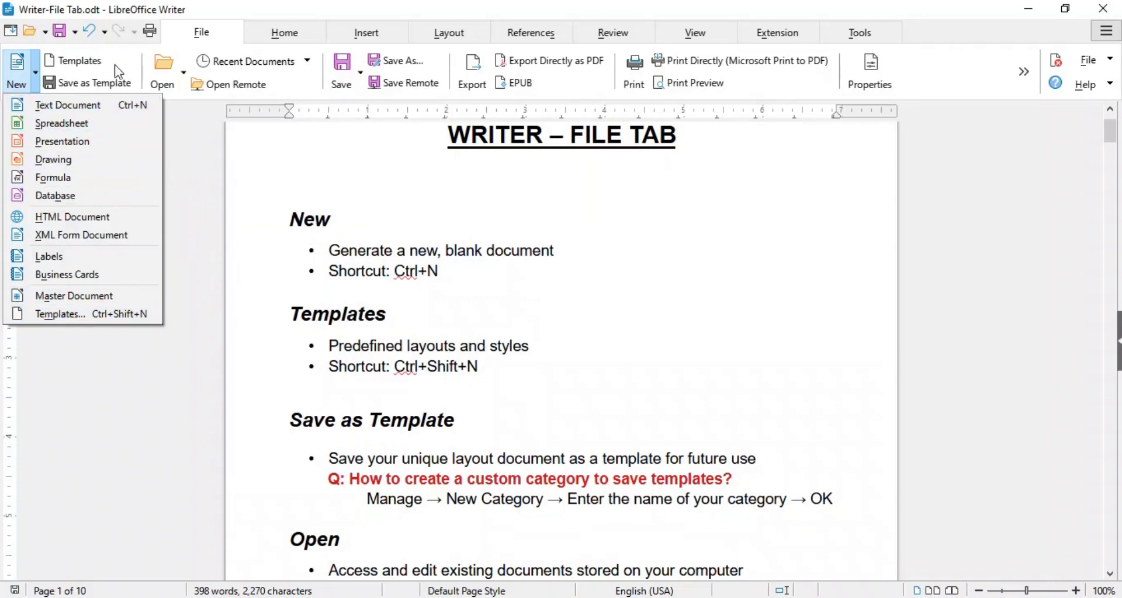
left_click(205, 138)
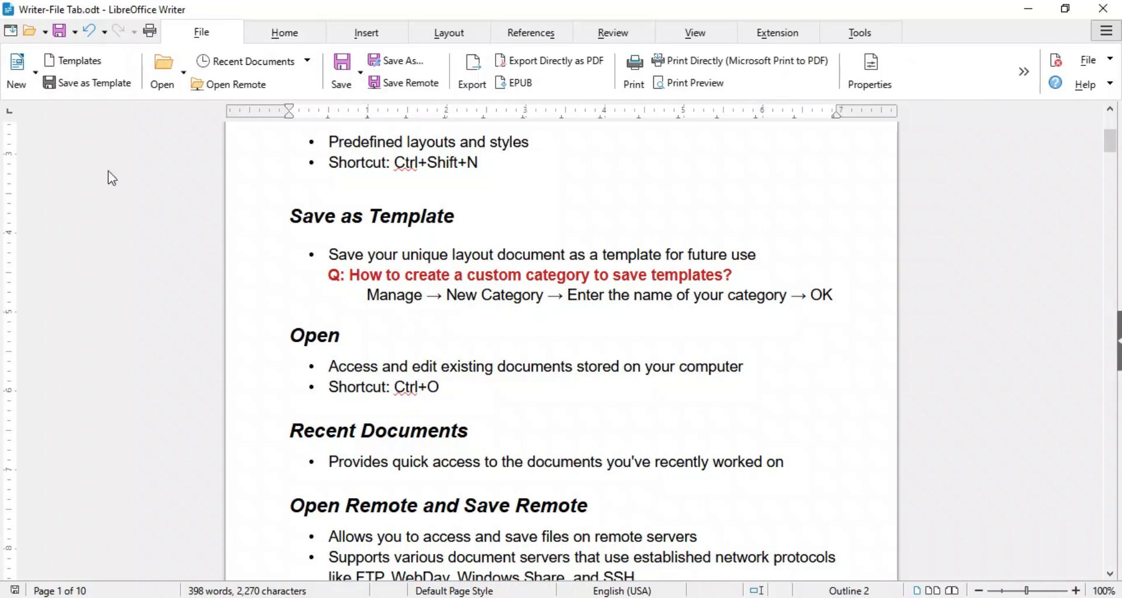
Step: Save the document as template 'Temp1' in the My Templates category
left_click(77, 88)
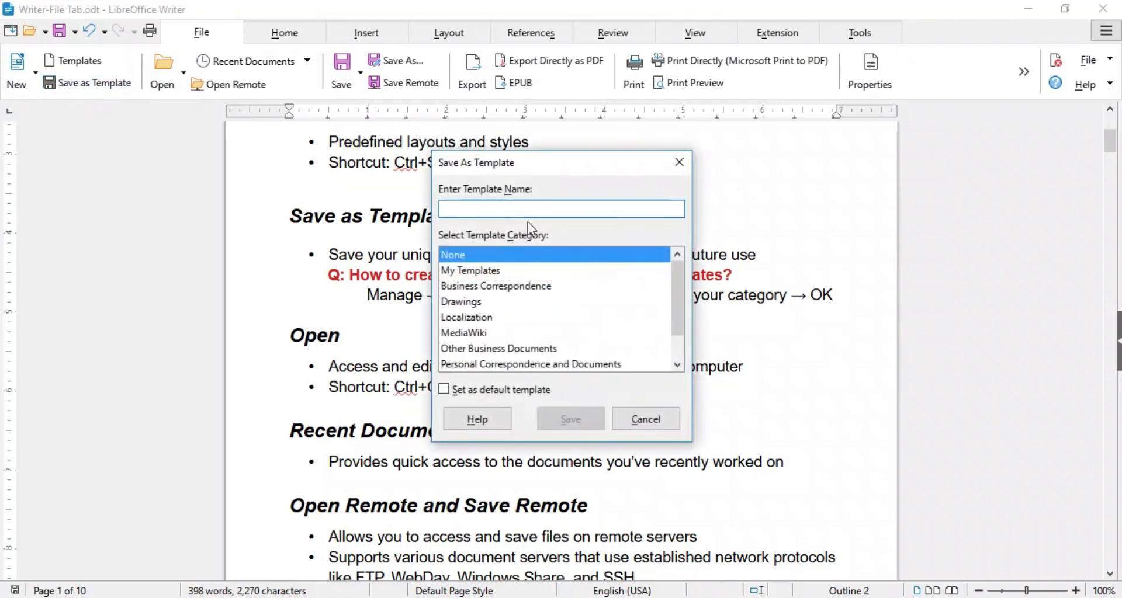
type("Temp1")
scroll(502, 292, "down", 1)
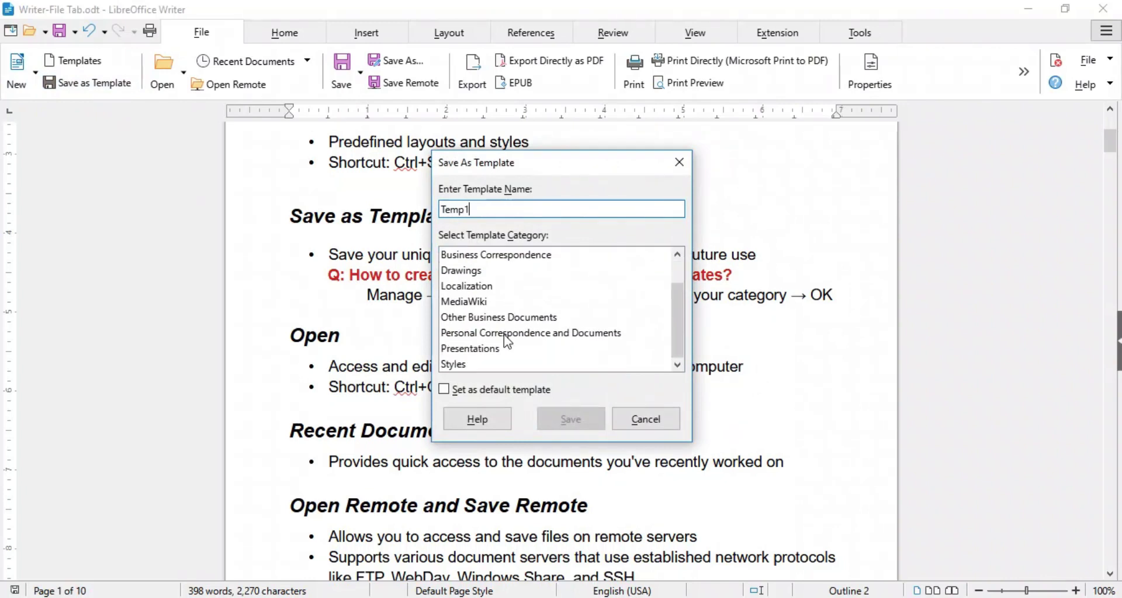
scroll(506, 336, "up", 1)
left_click(461, 270)
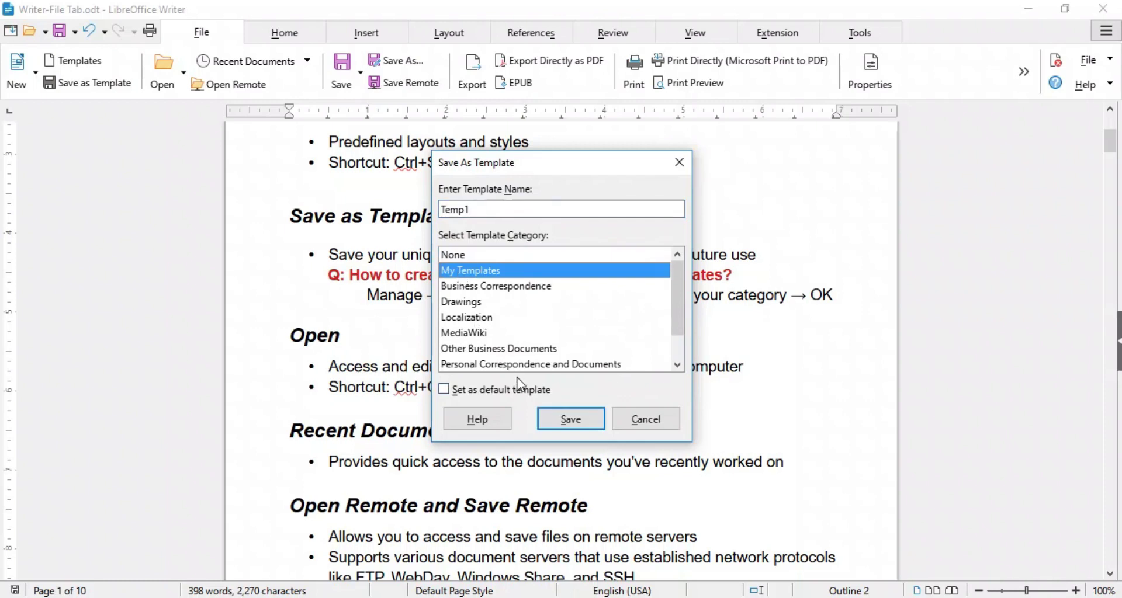
left_click(563, 419)
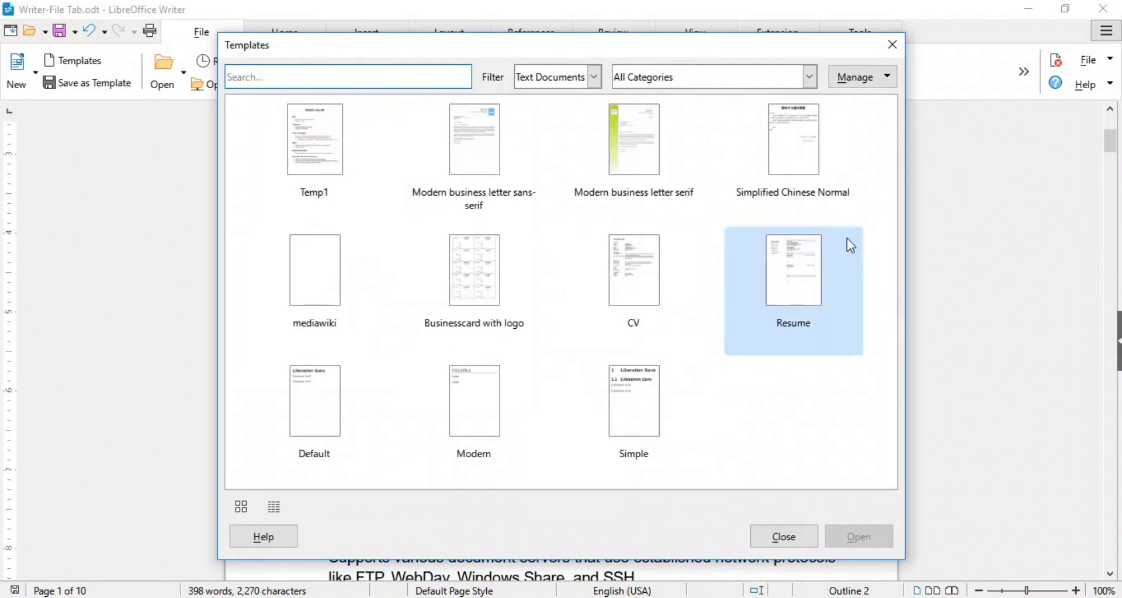
Step: Create a new template category named 'Test category'
left_click(859, 80)
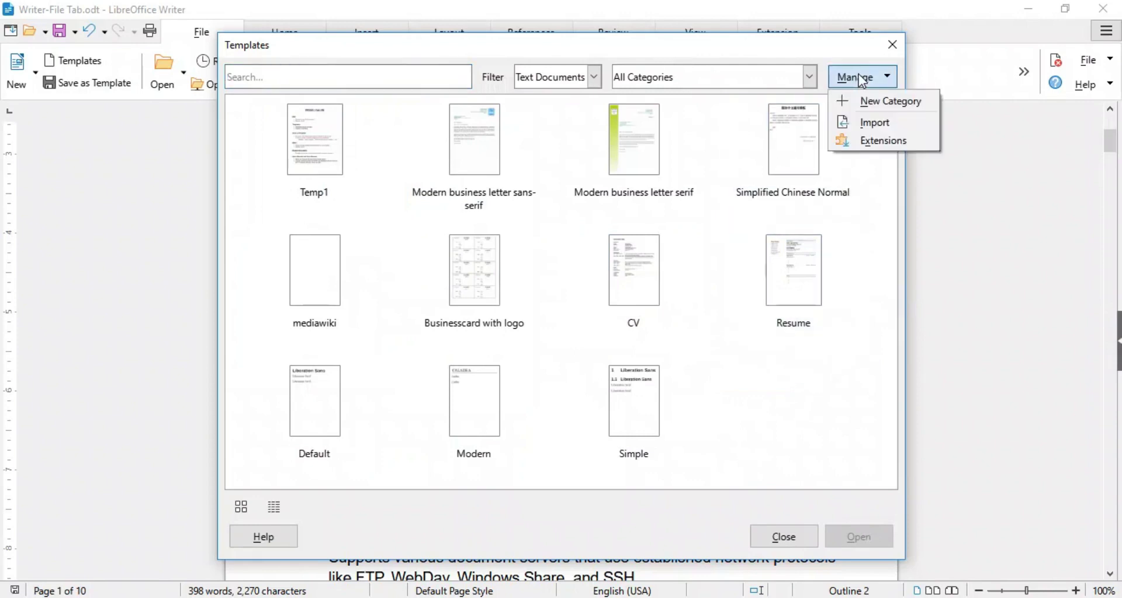
left_click(871, 104)
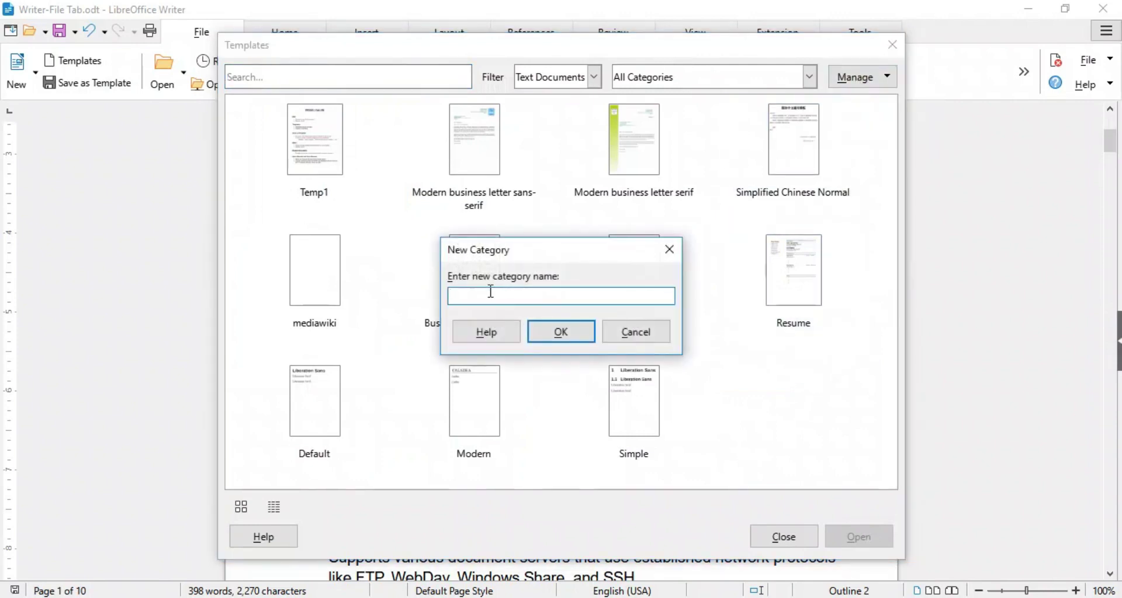
type("Test category")
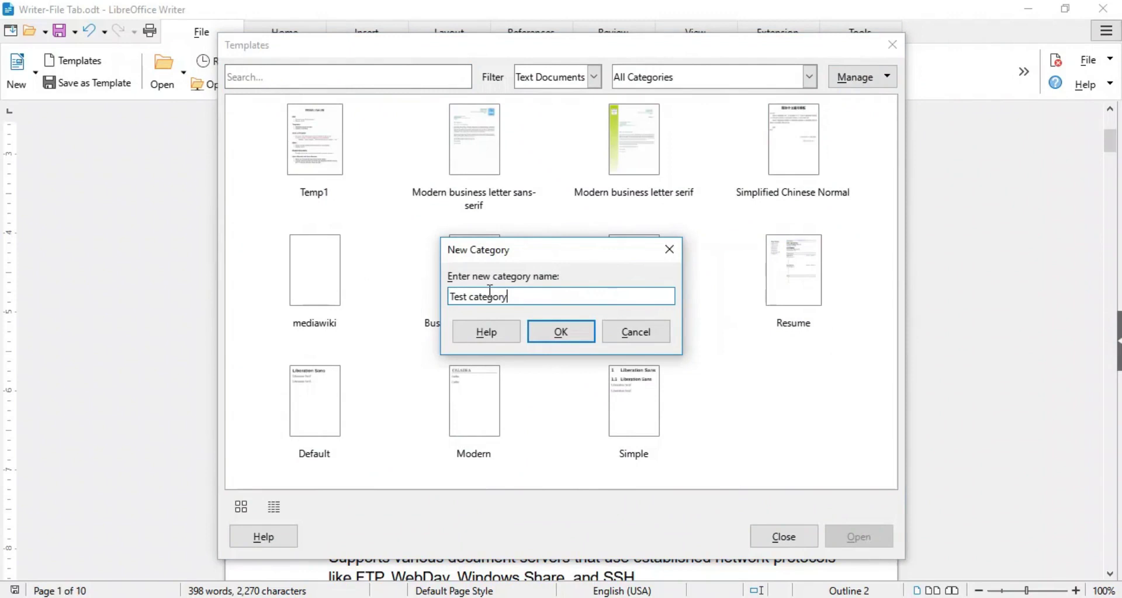
left_click(560, 332)
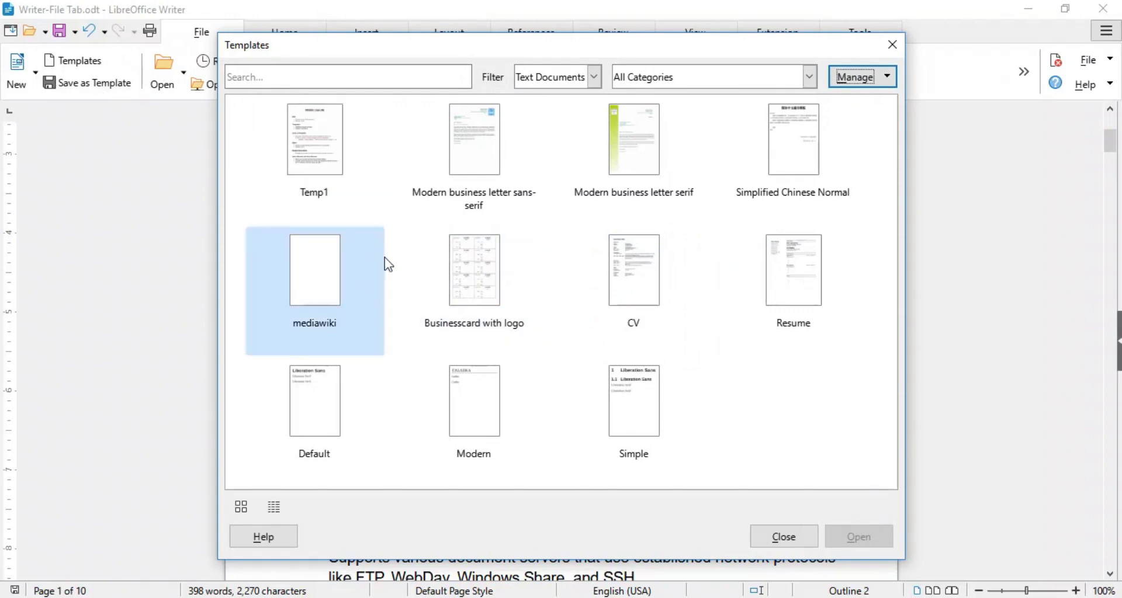
Step: Move the Temp1 template into Test category
right_click(337, 174)
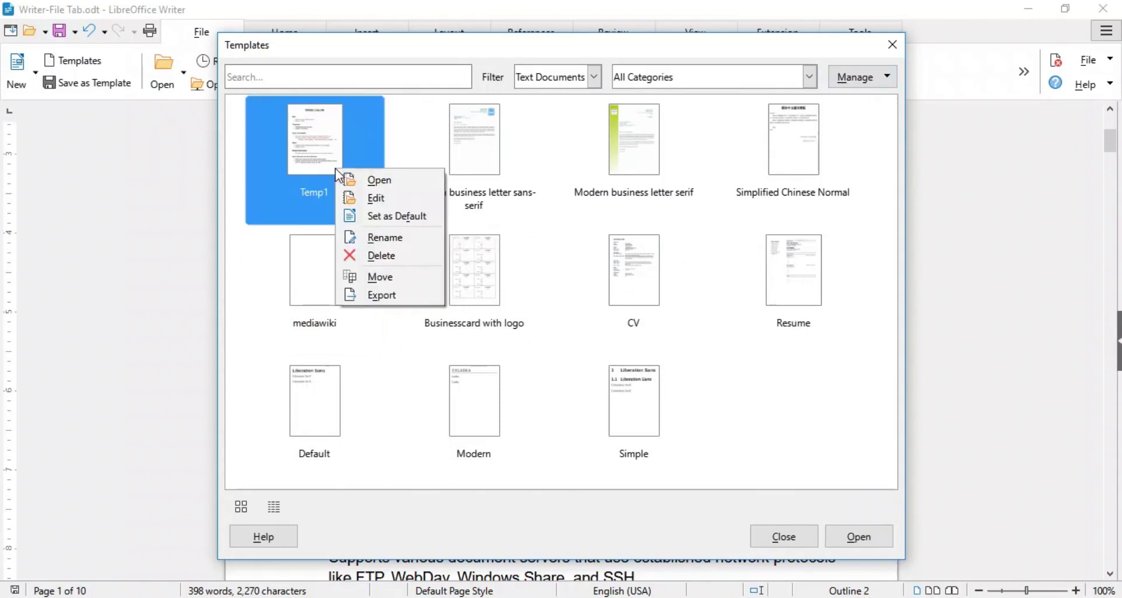
left_click(369, 275)
scroll(513, 251, "down", 1)
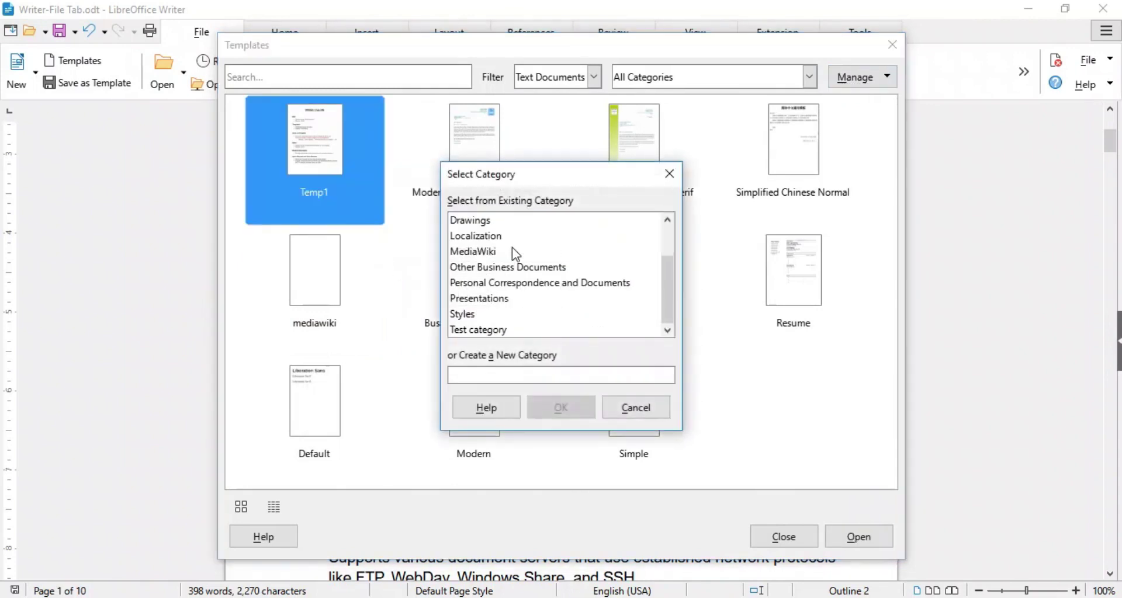
left_click(501, 331)
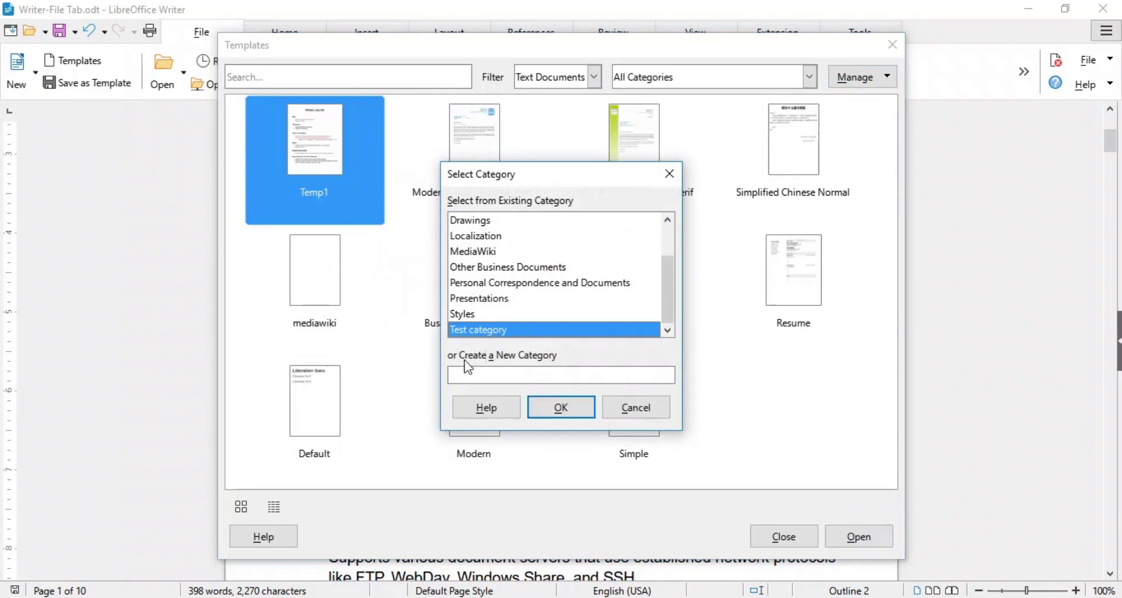
left_click(560, 406)
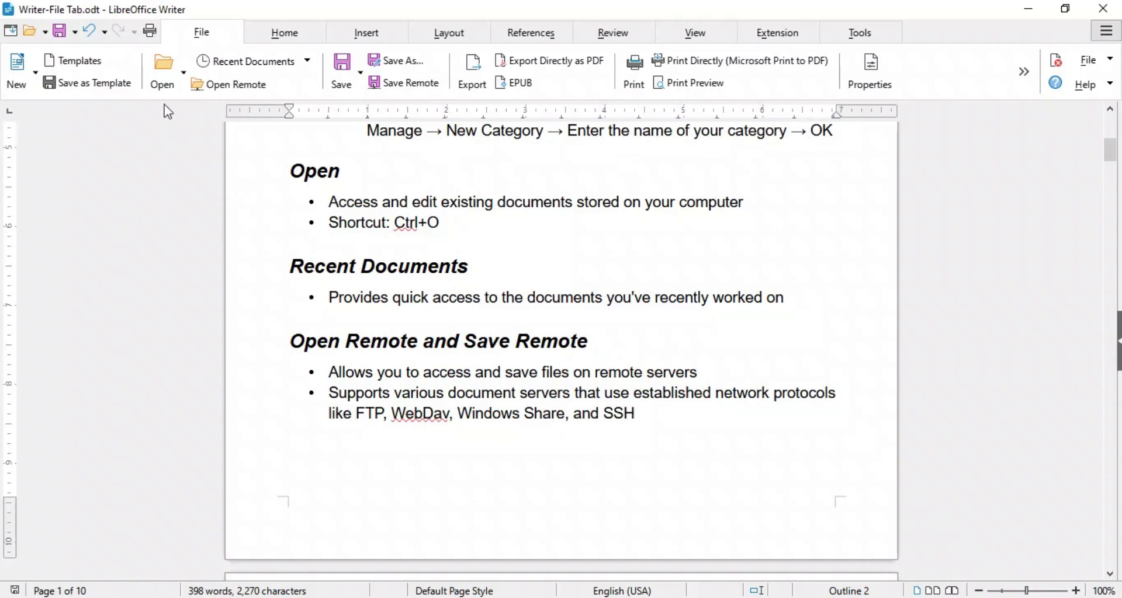
Step: Glance at the Open dialog, then clear the Recent Documents list
left_click(161, 80)
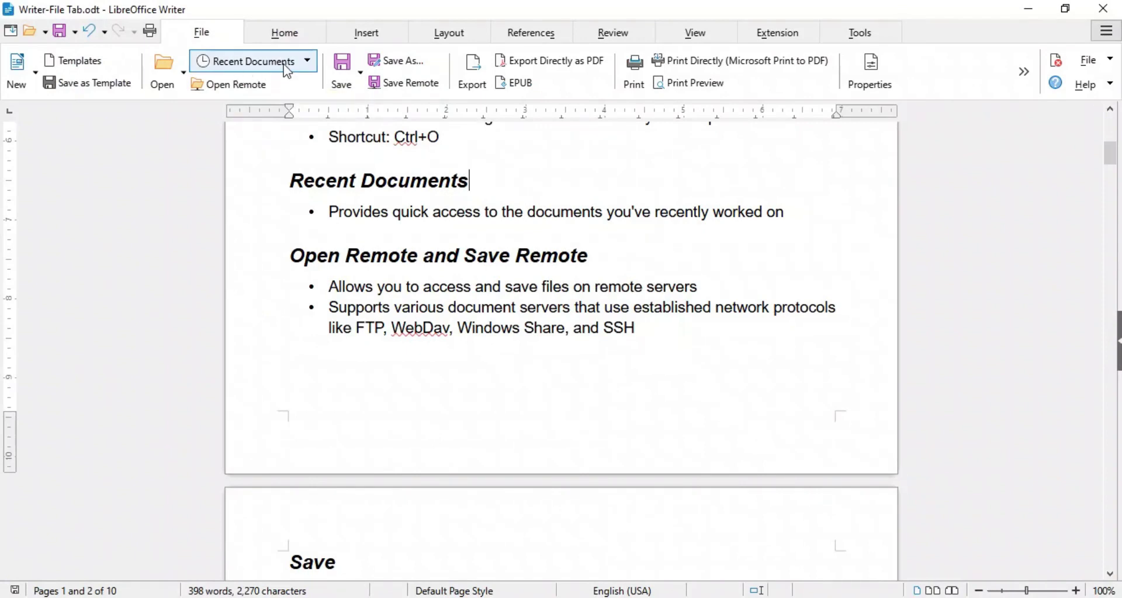
left_click(307, 62)
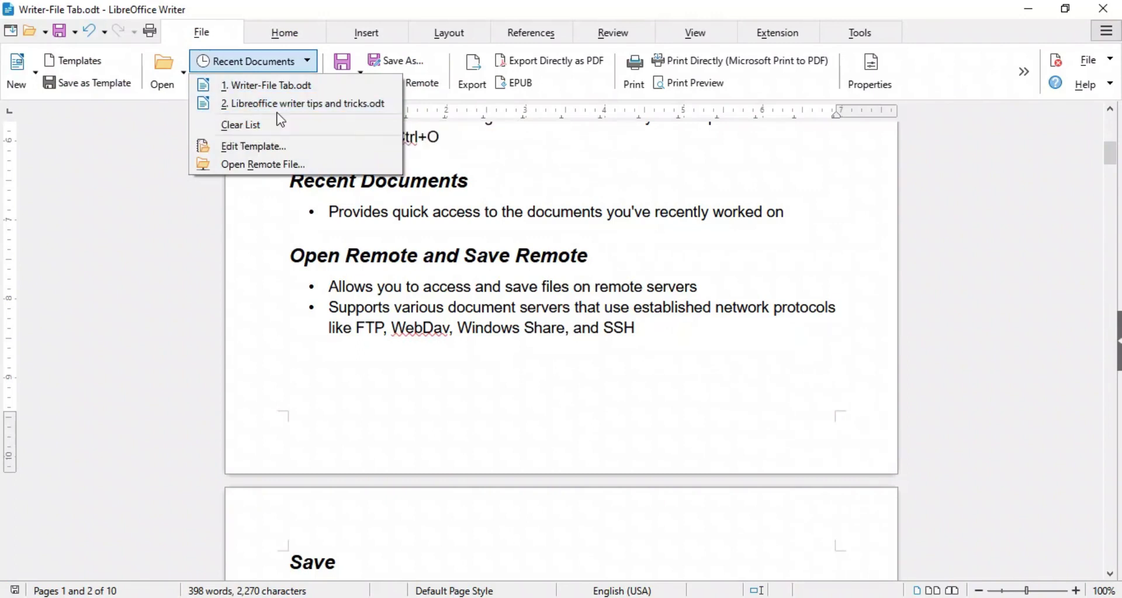
left_click(245, 133)
left_click(280, 68)
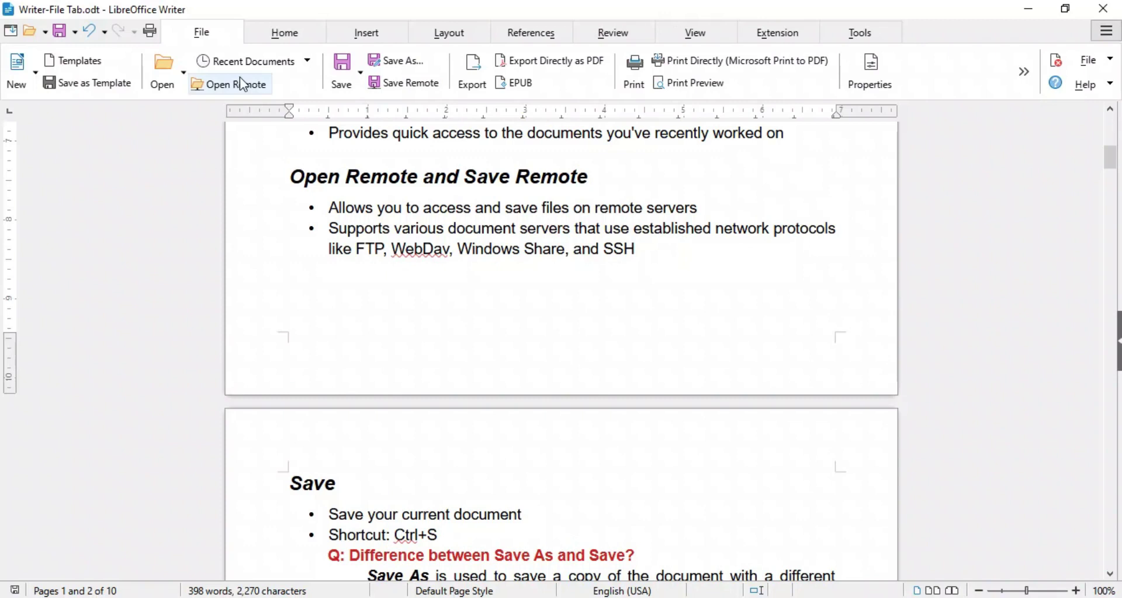
Step: From Save Remote, start adding a new remote file service with Google Drive as its type
left_click(374, 87)
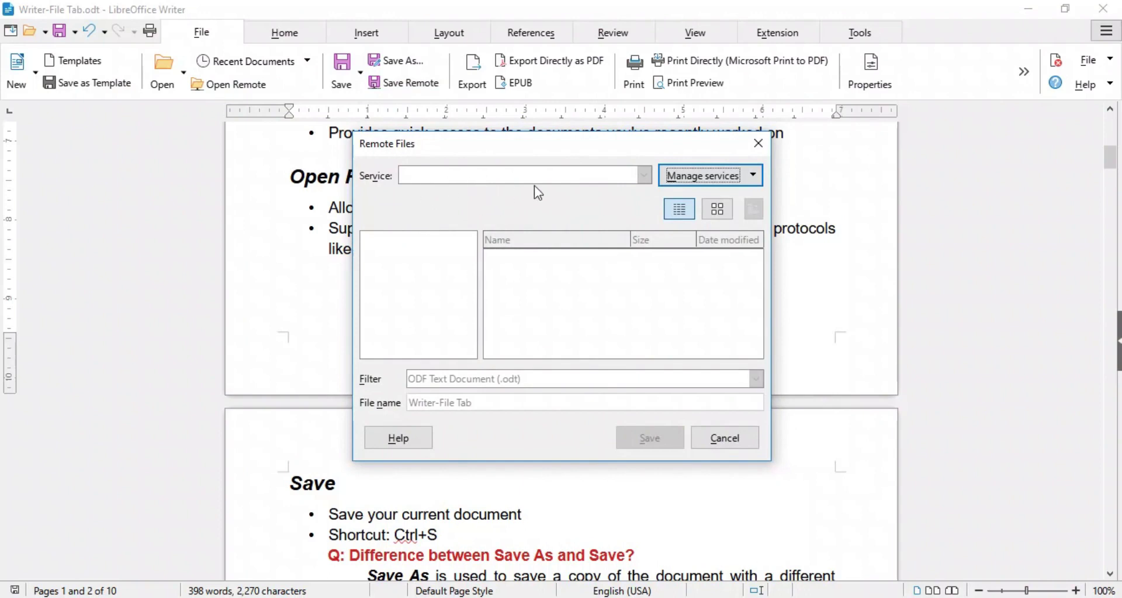
left_click(687, 175)
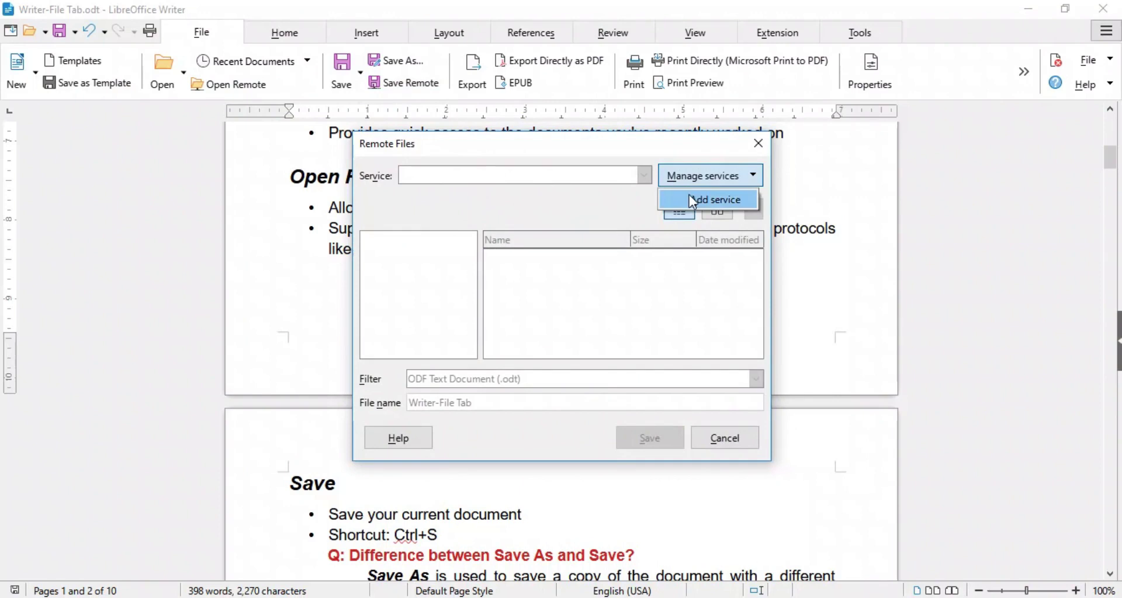
left_click(688, 195)
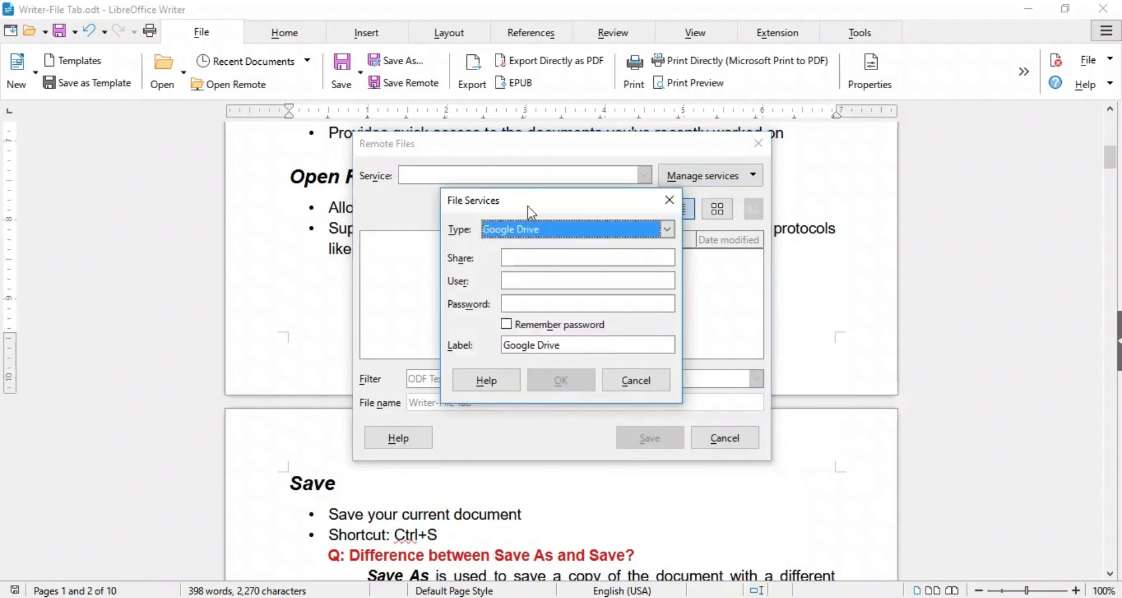
left_click(667, 229)
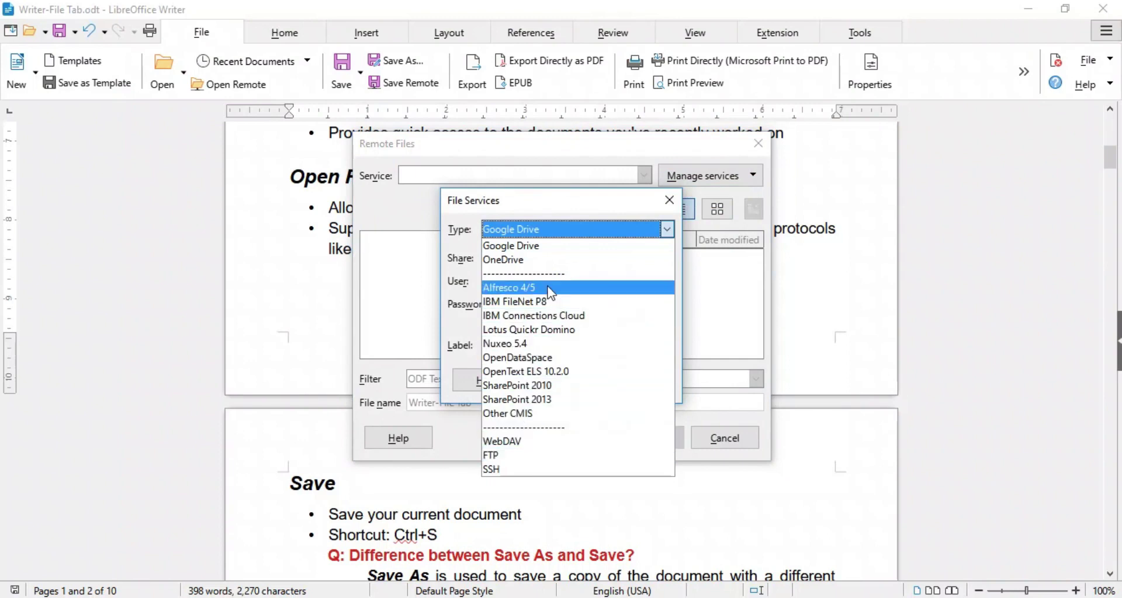
left_click(585, 209)
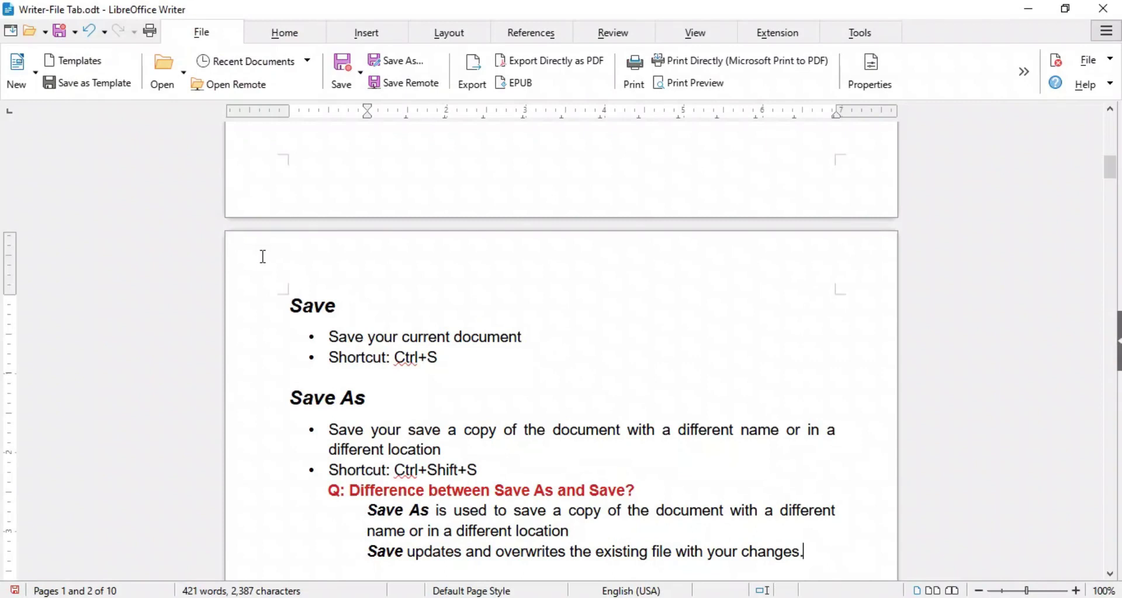
Step: Bring up the Save As dialog for Writer-File Tab as an ODF Text Document
left_click(341, 93)
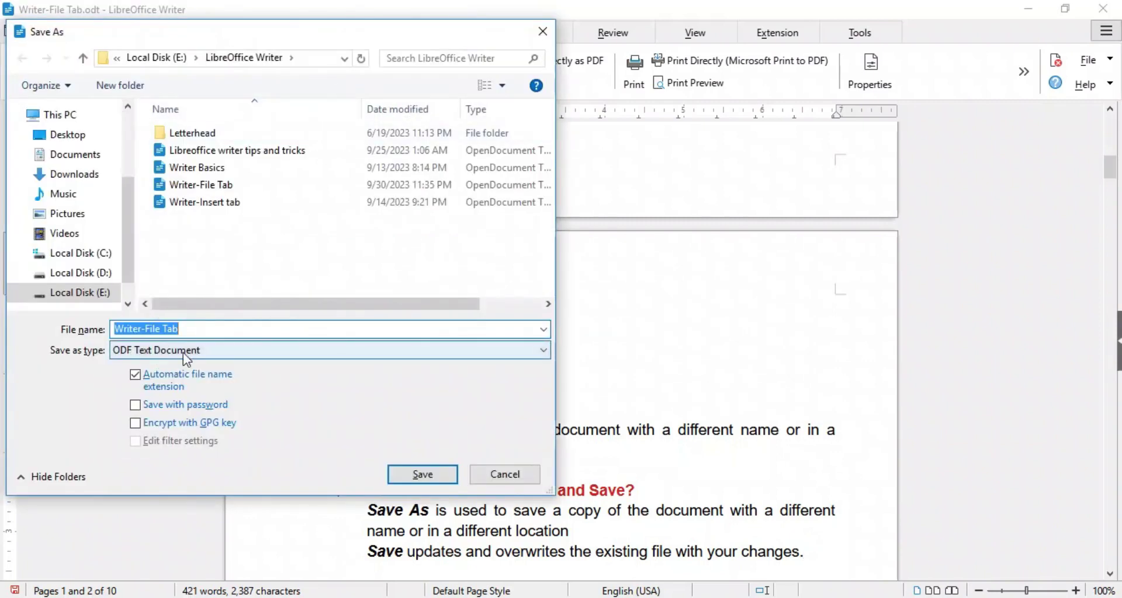
left_click(522, 474)
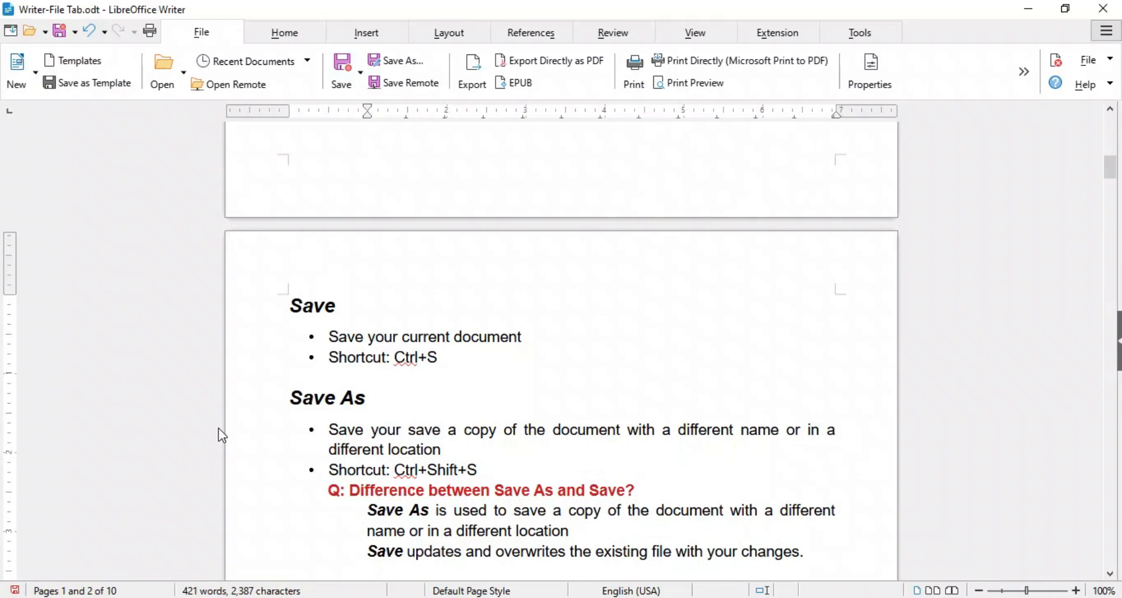
Step: Save the changes with Ctrl+S and show the Save button's other saving options
key("ctrl+s")
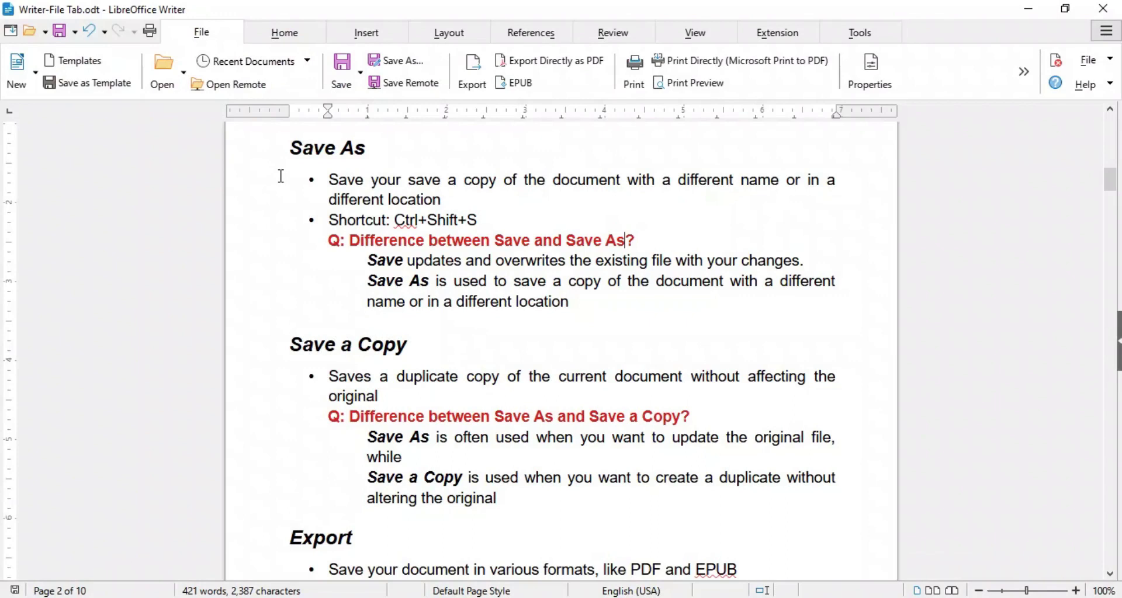
left_click(361, 75)
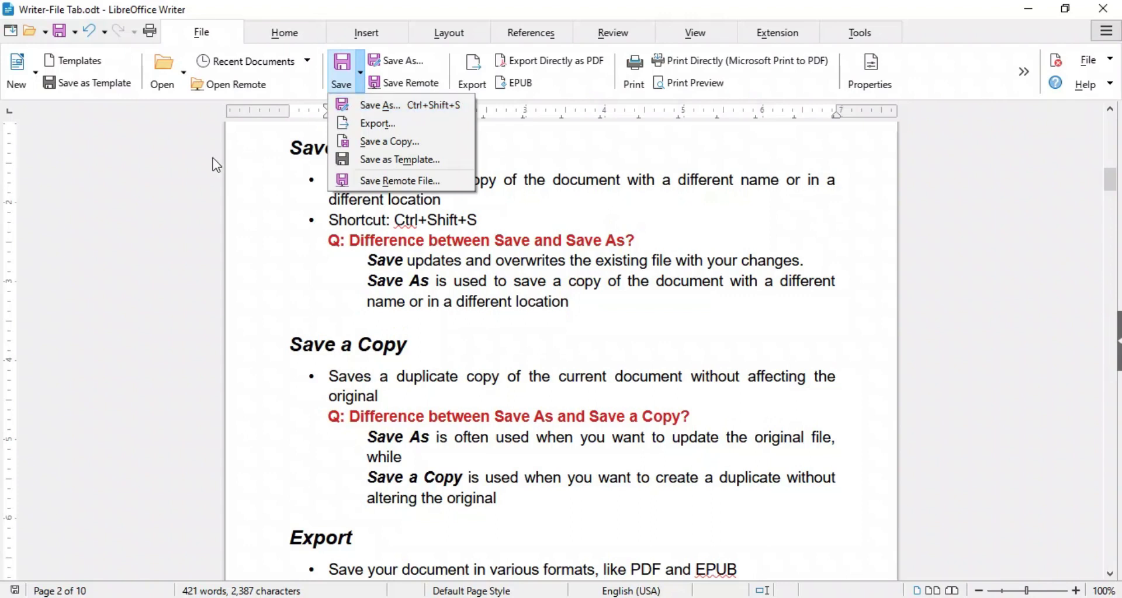
Step: Toggle the Save options dropdown open and closed several times, leaving it closed
left_click(249, 161)
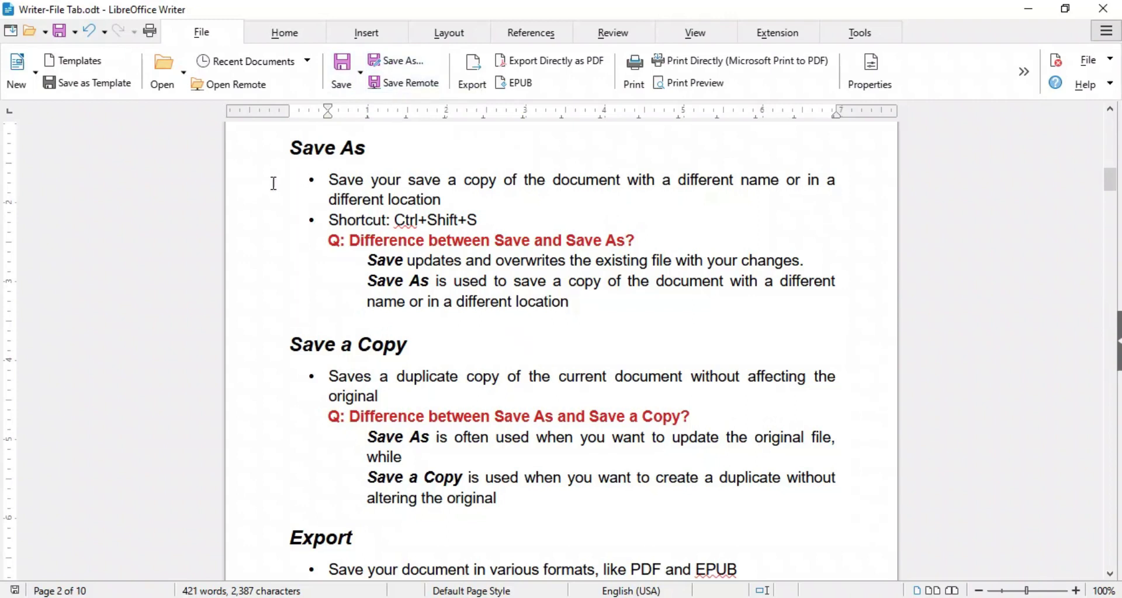
left_click(360, 72)
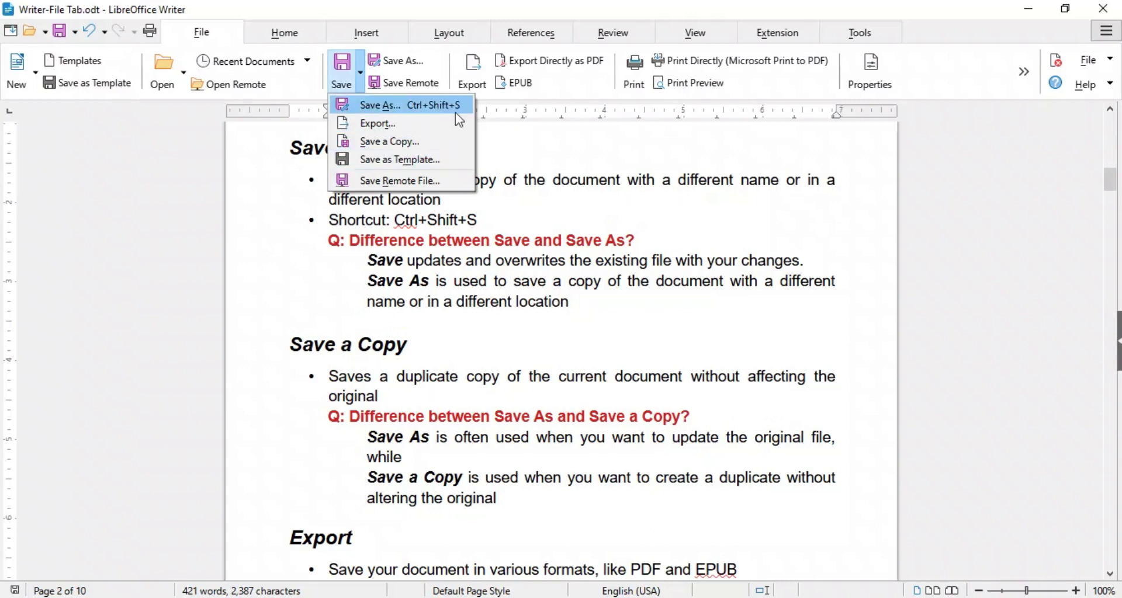
left_click(280, 251)
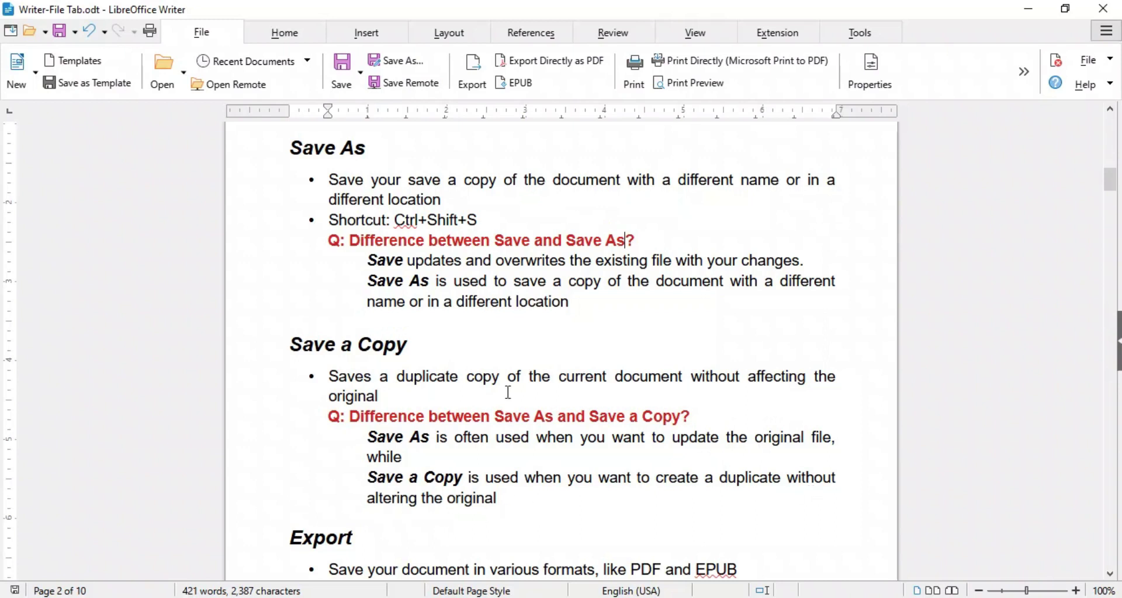
left_click(359, 73)
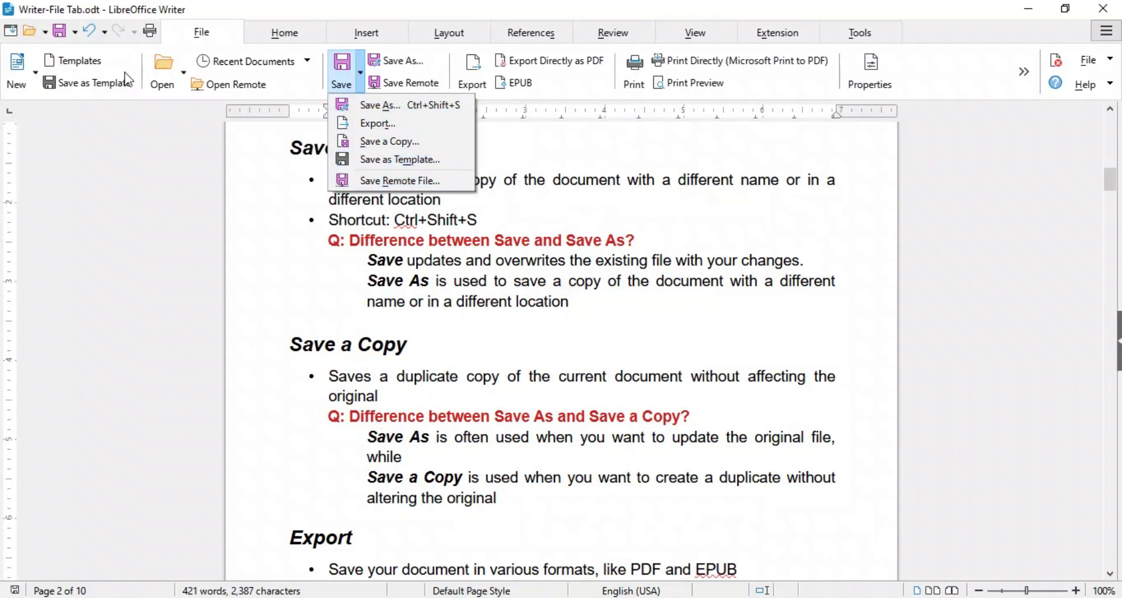
left_click(187, 174)
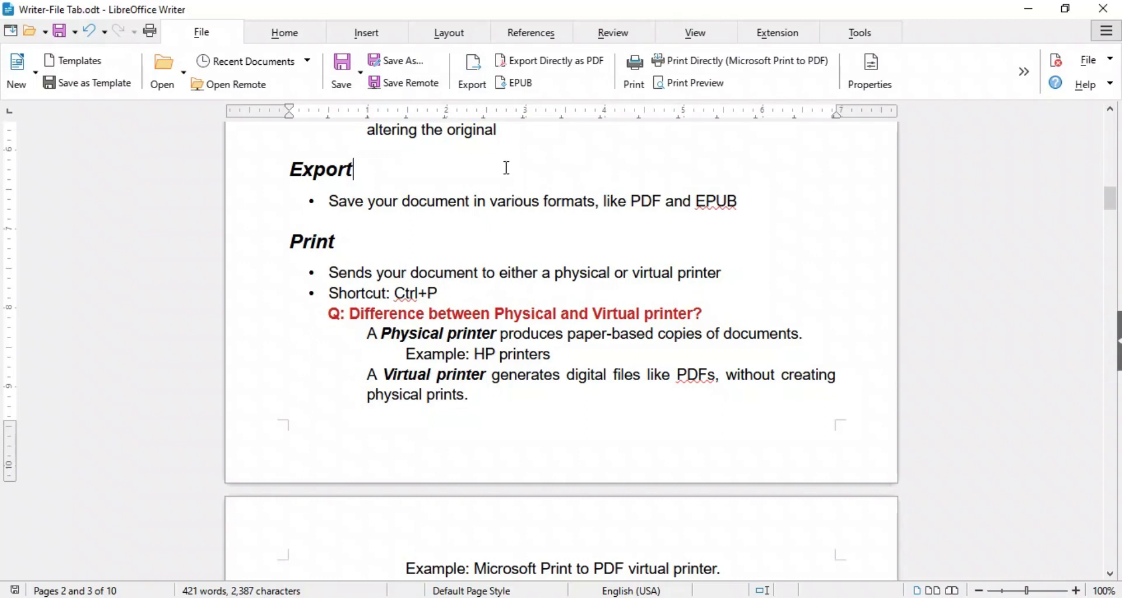
left_click(472, 75)
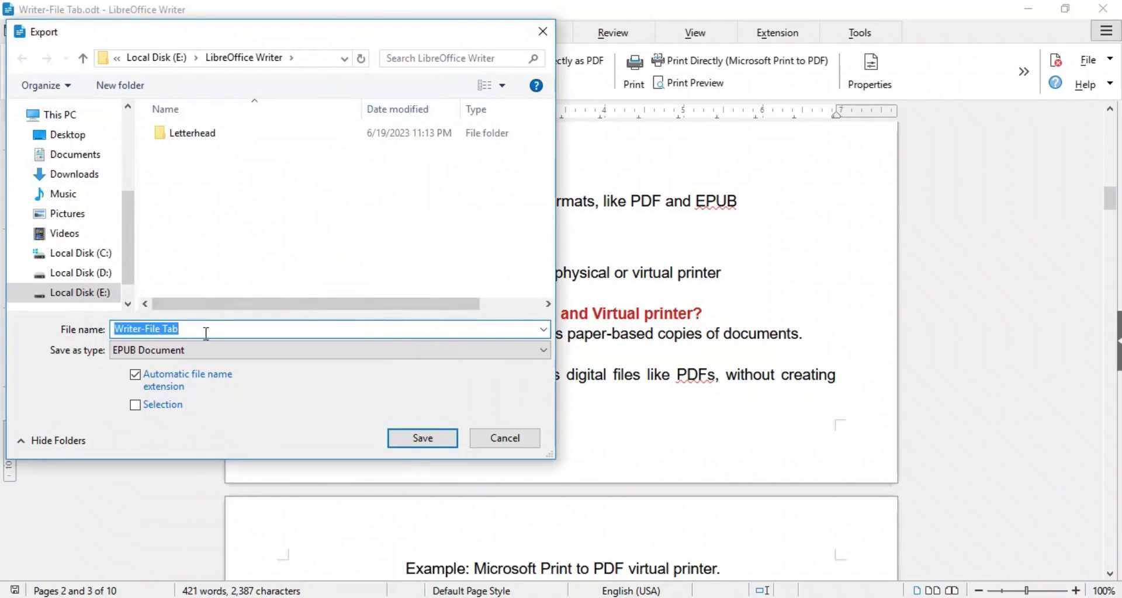
left_click(160, 349)
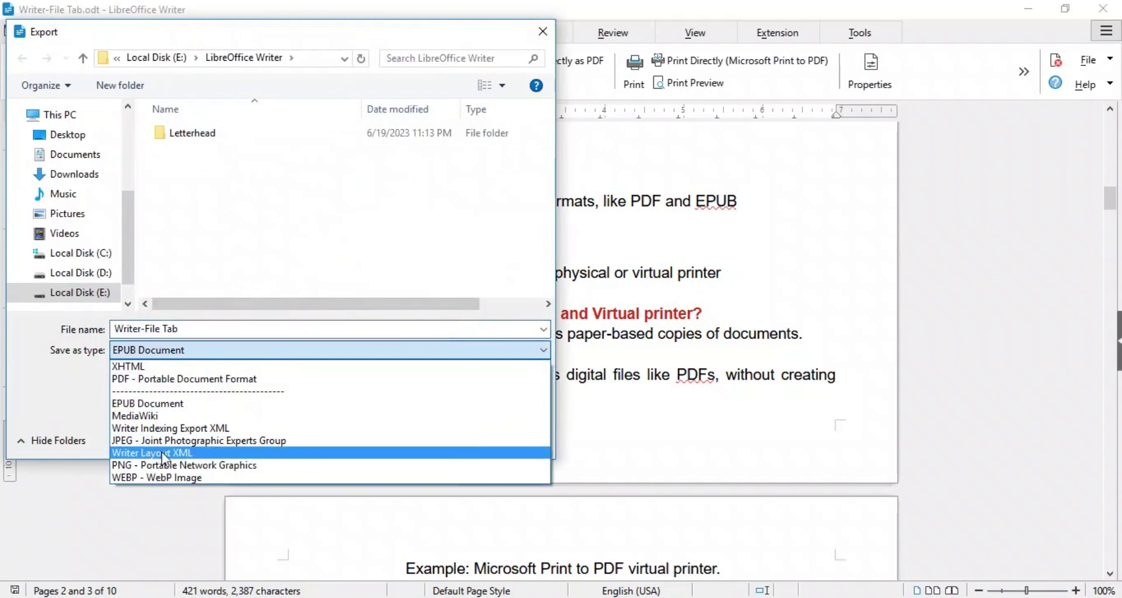
left_click(65, 407)
left_click(494, 444)
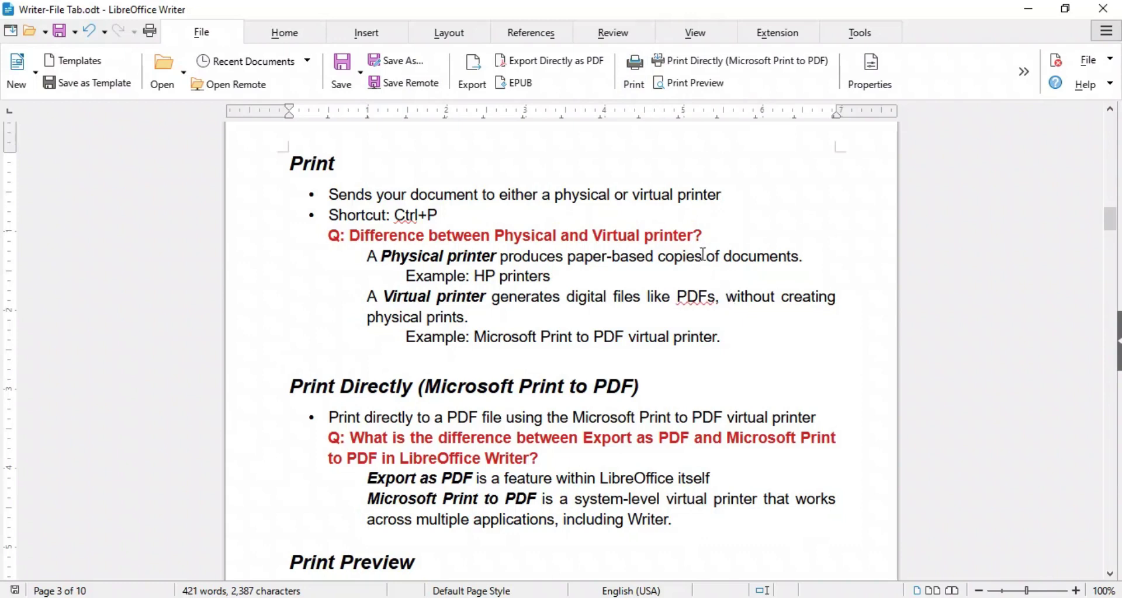
Step: Check the printer list in Print, keep Microsoft Print to PDF, and cancel without printing
left_click(640, 82)
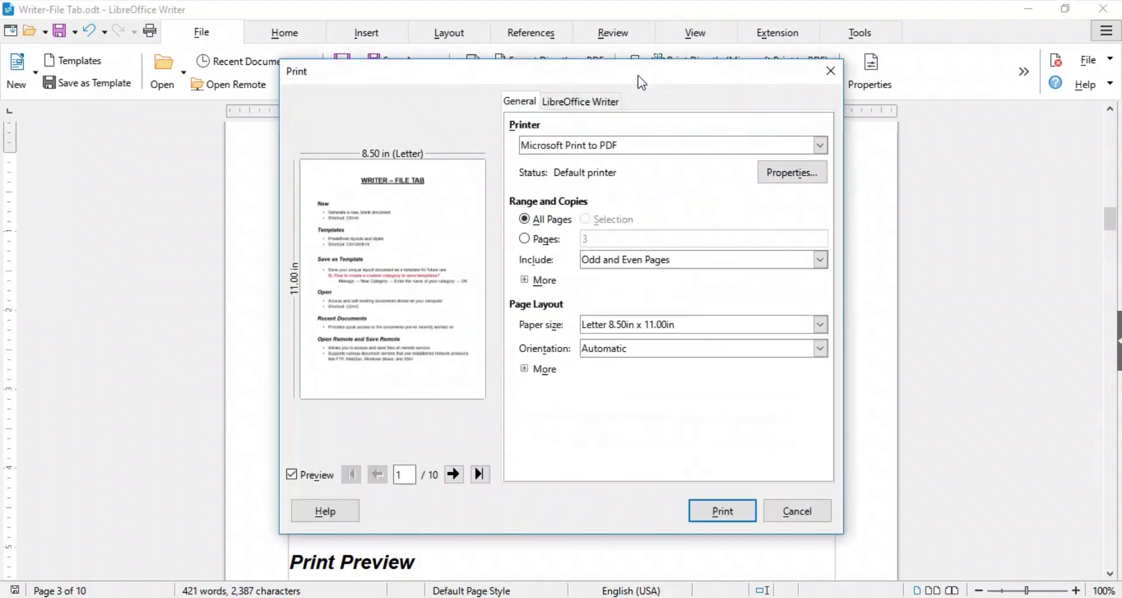
left_click(558, 146)
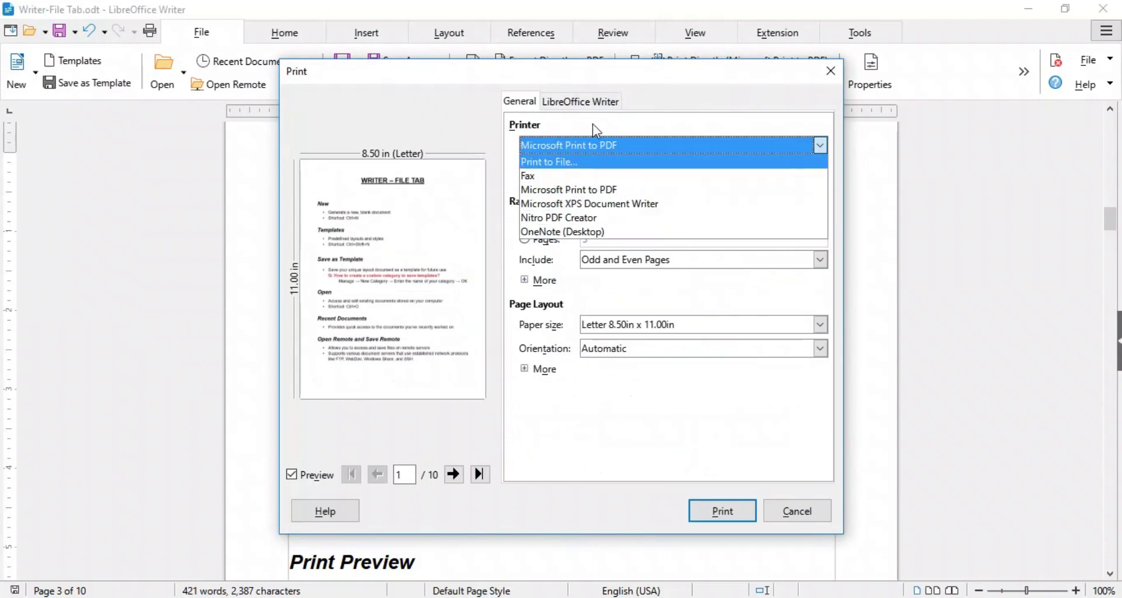
left_click(593, 124)
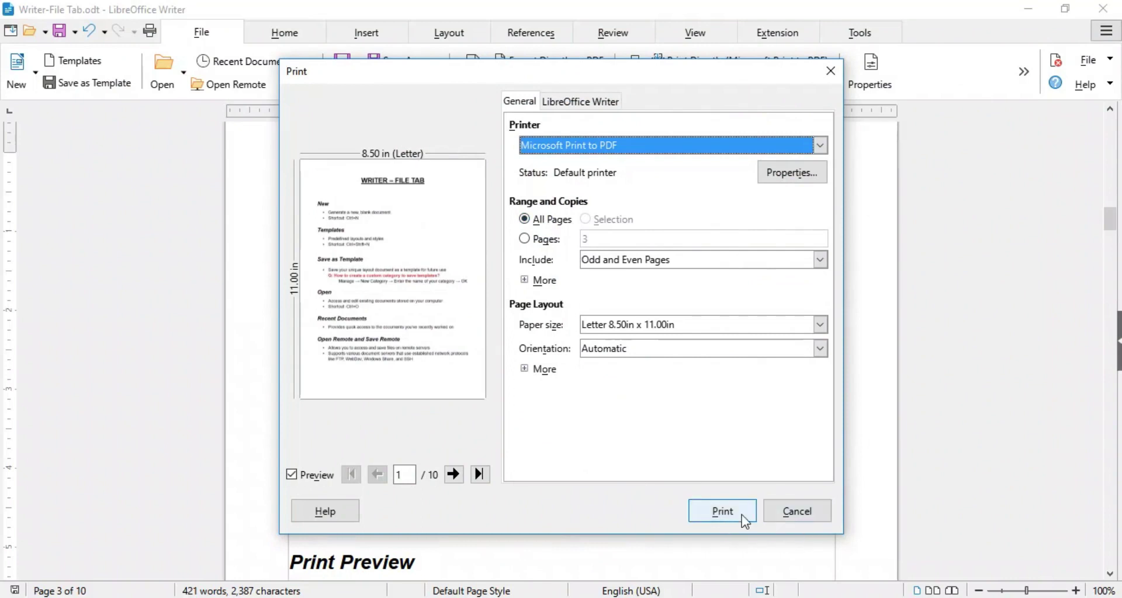
left_click(781, 516)
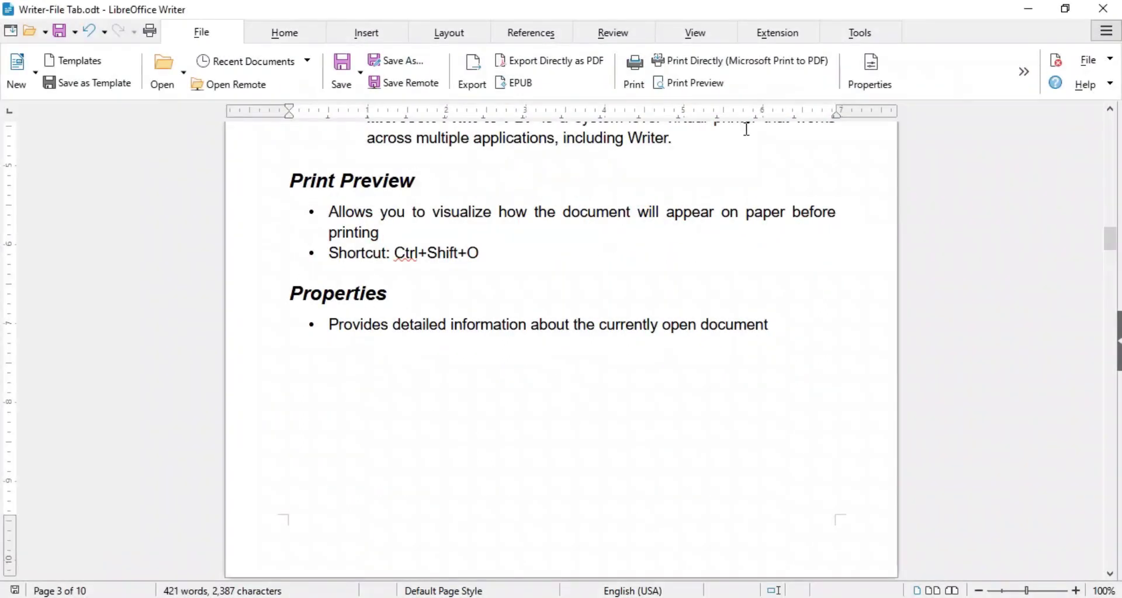
Step: Show Writer-File Tab.odt in Print Preview, jump to its last page, then back to page 1
left_click(704, 89)
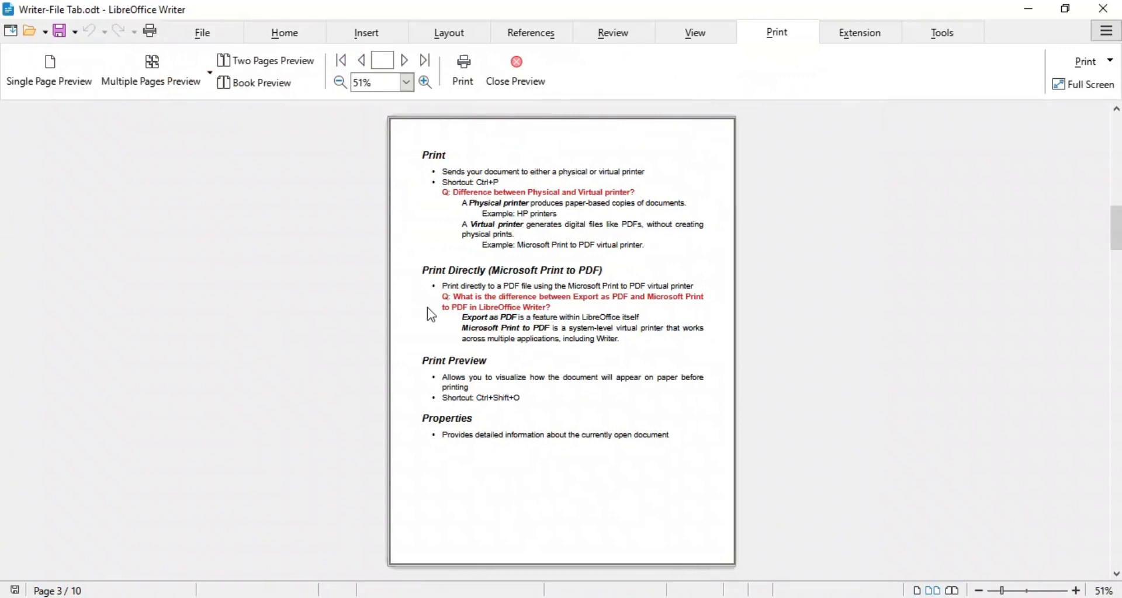
scroll(427, 307, "up", 2)
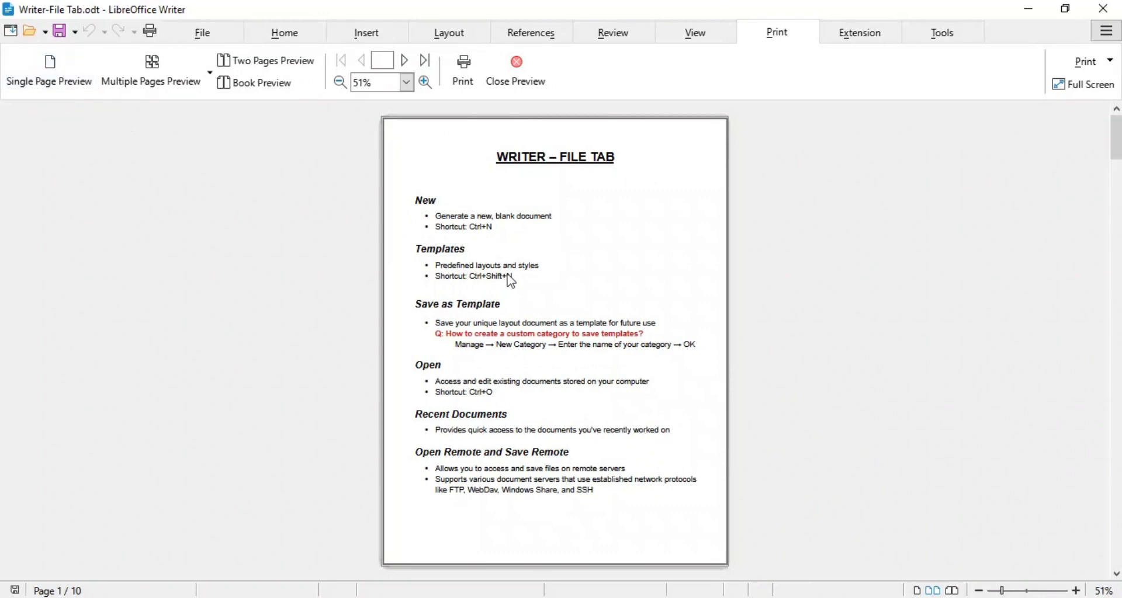
scroll(514, 275, "down", 2)
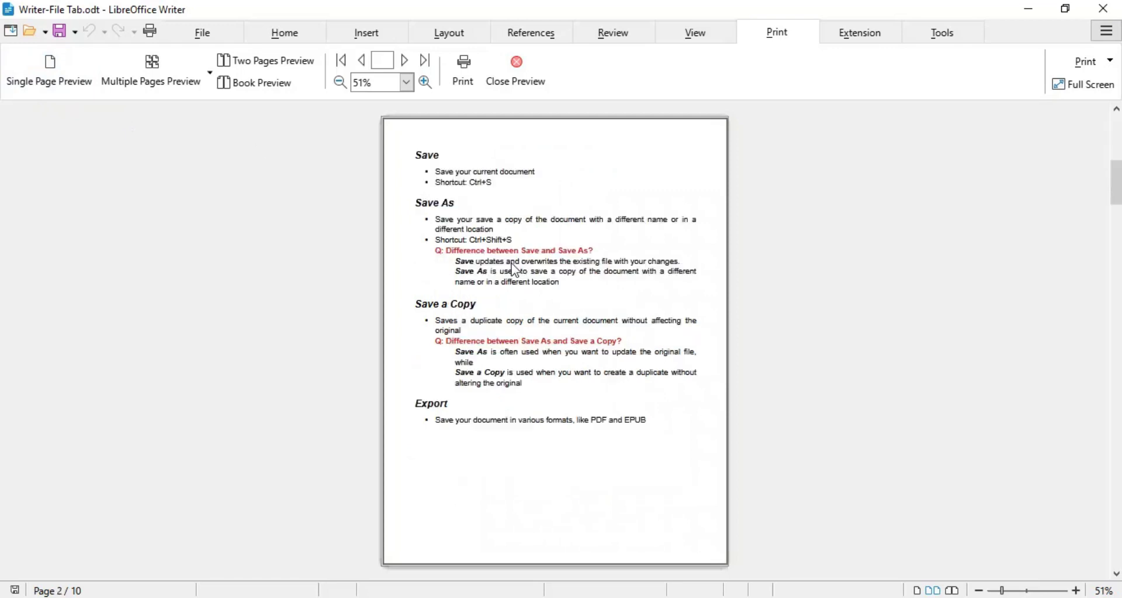
scroll(516, 268, "up", 2)
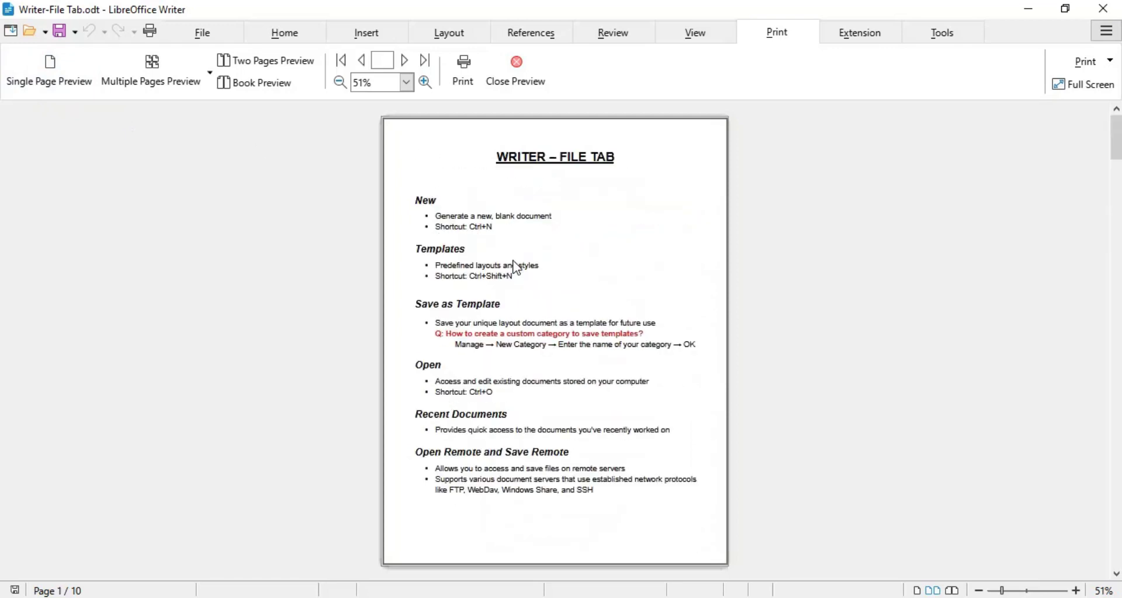
key("ctrl+End")
key("ctrl+Home")
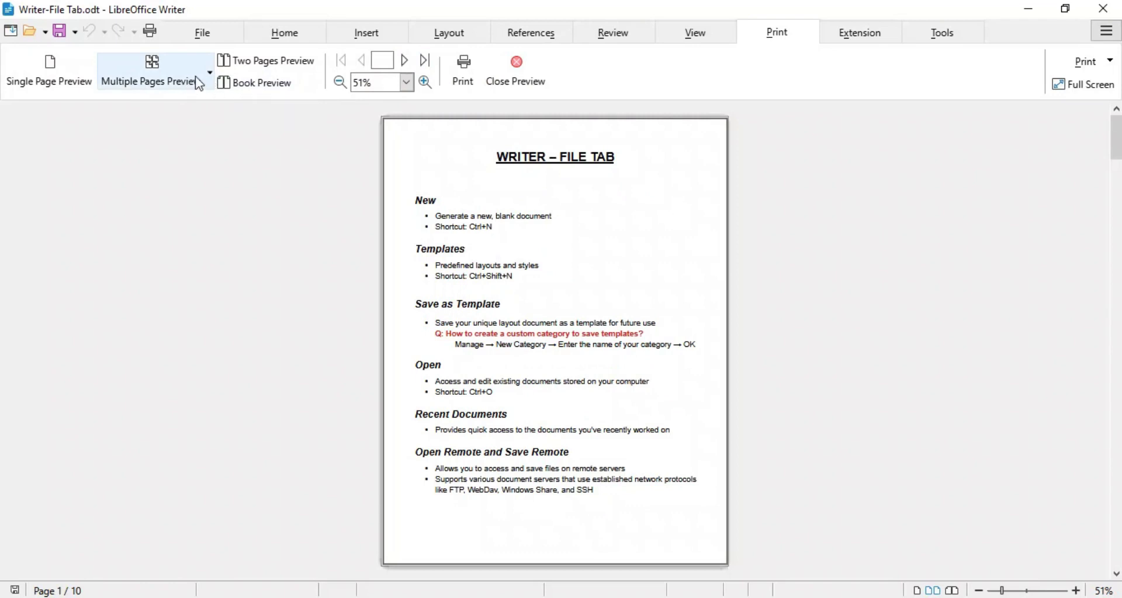
Step: Switch the preview to a 5x2 multi-page grid, then two-page and book layouts
left_click(210, 73)
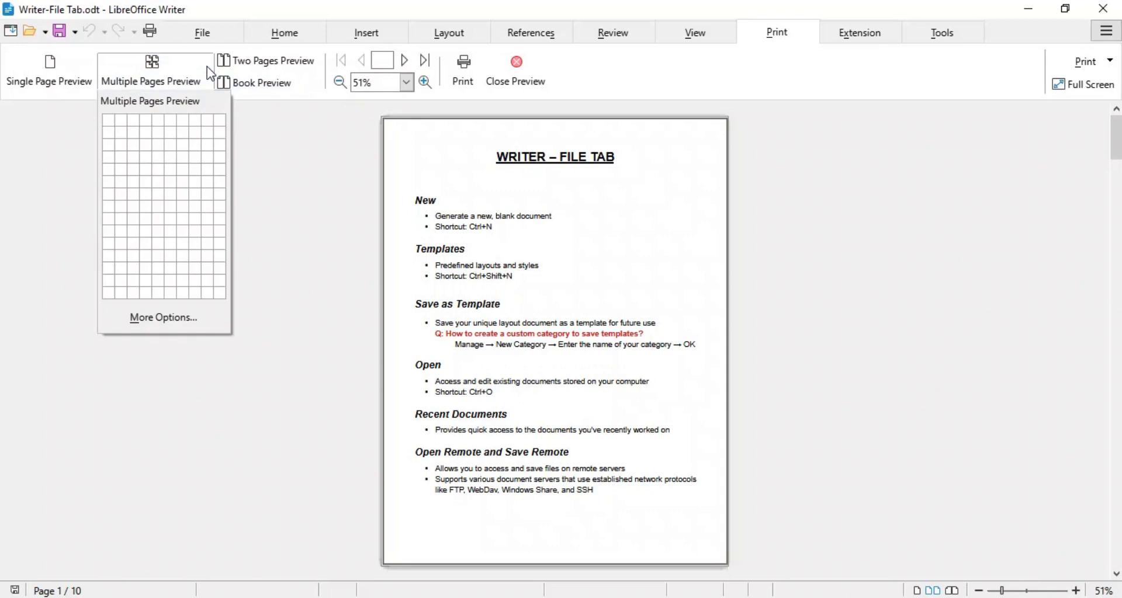
left_click(156, 140)
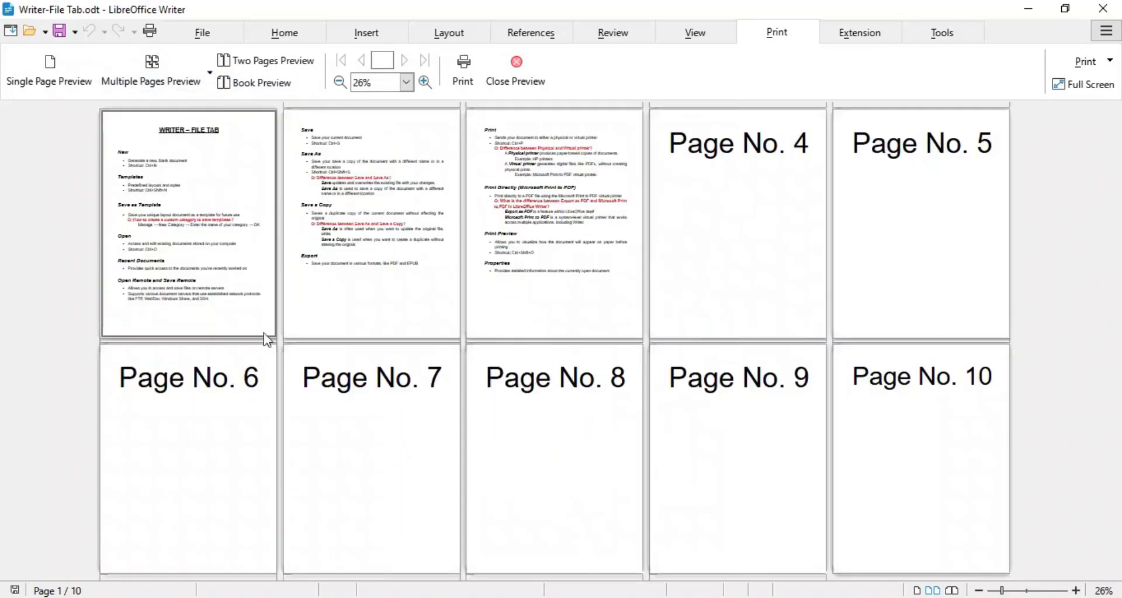
left_click(271, 65)
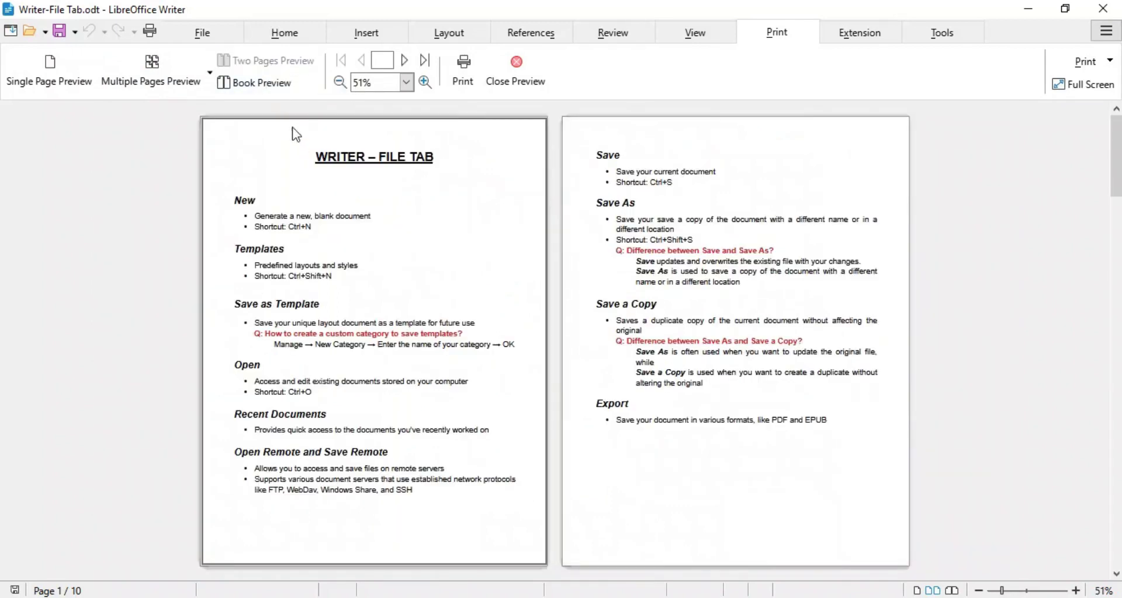
left_click(269, 89)
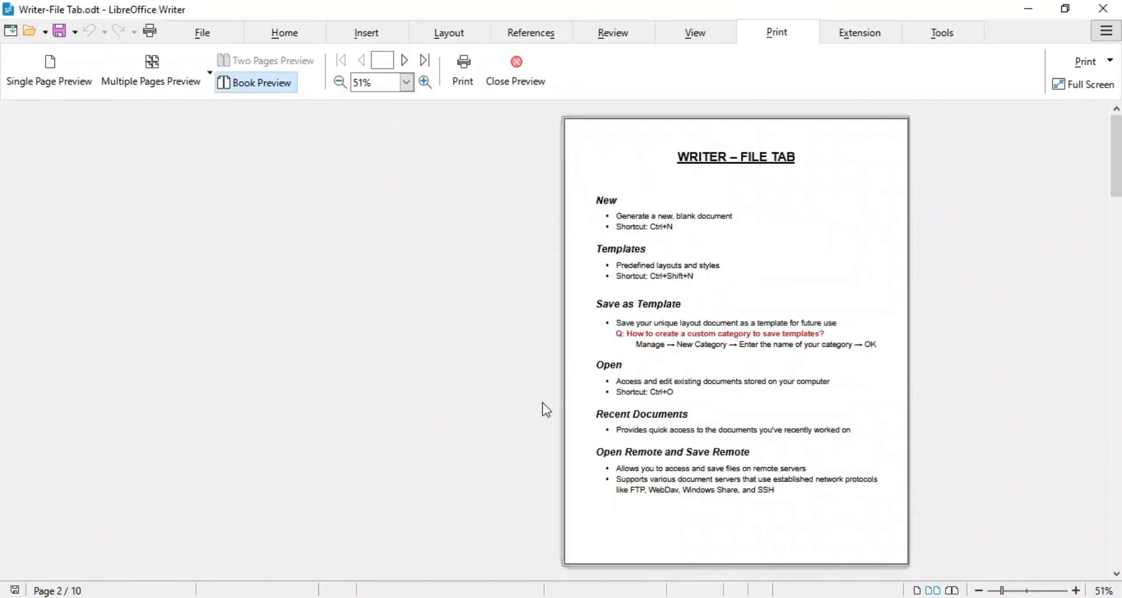
scroll(543, 404, "down", 1)
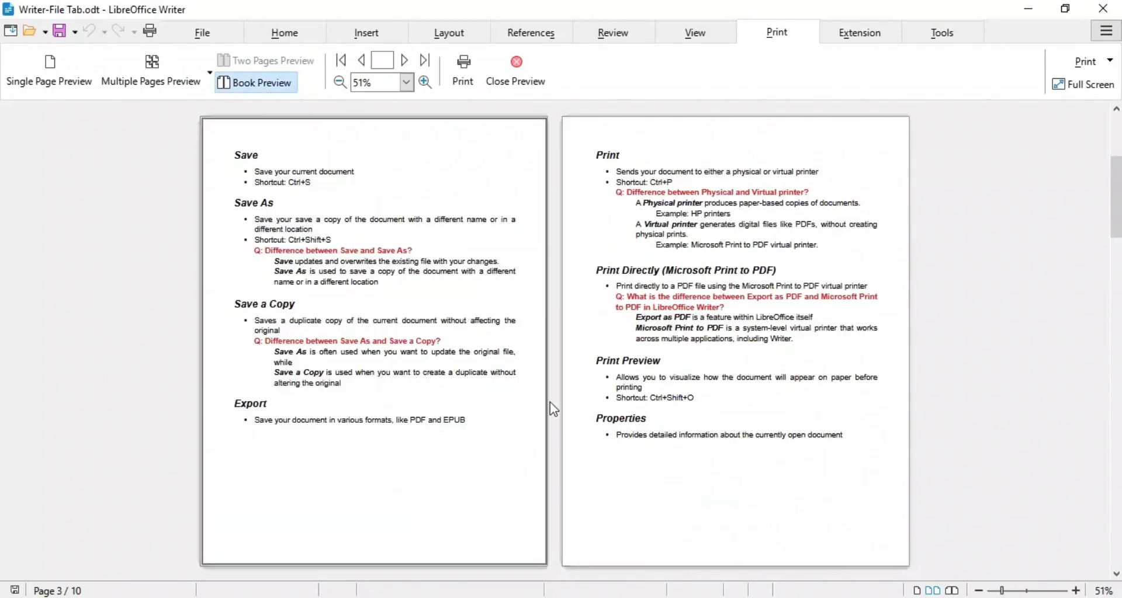
scroll(550, 403, "up", 1)
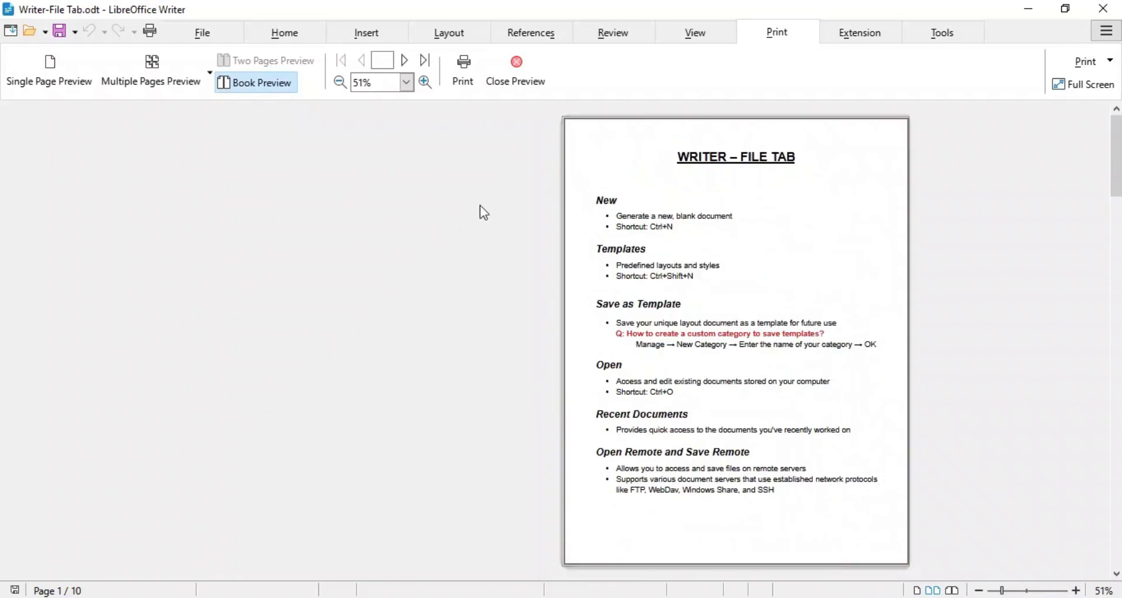
Step: Zoom the preview out and in to 75%, return to single-page view, and exit the preview
left_click(339, 83)
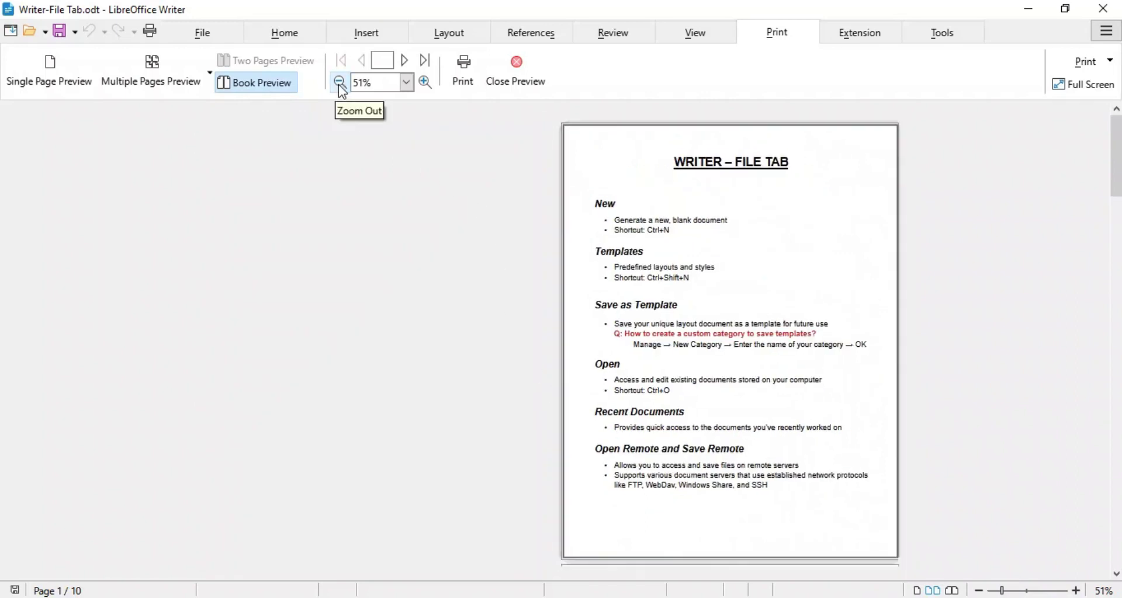
left_click(339, 84)
left_click(426, 83)
left_click(427, 82)
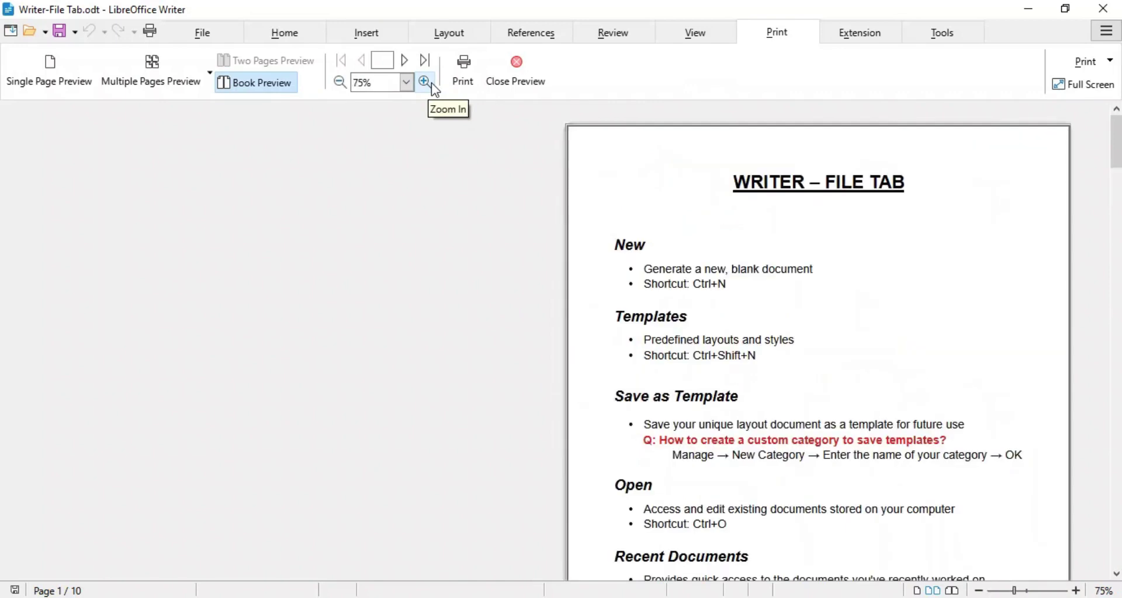
left_click(69, 89)
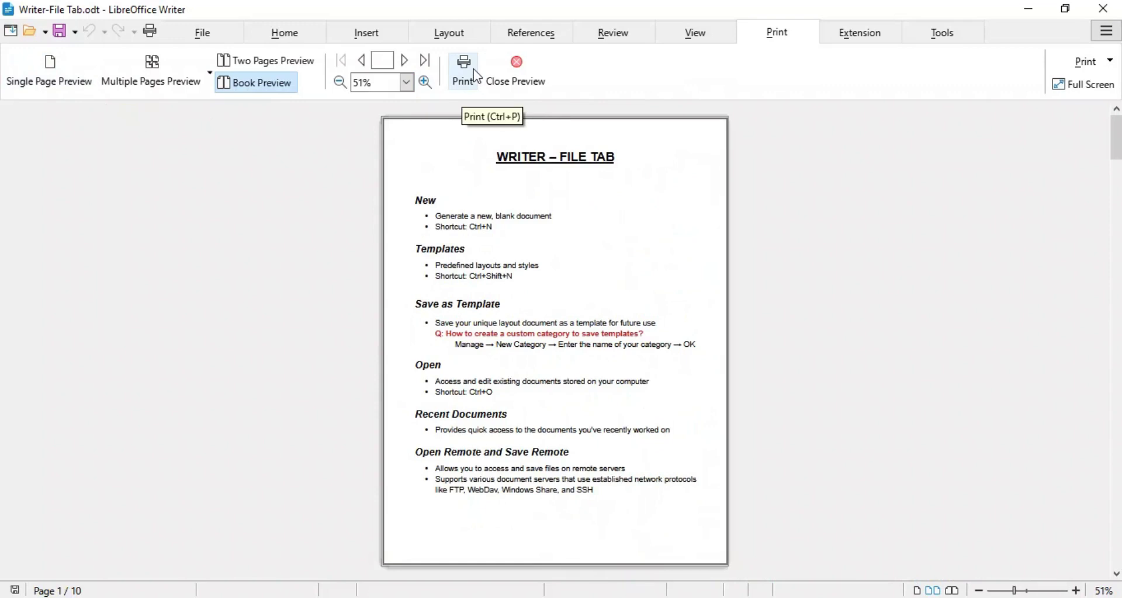
left_click(508, 82)
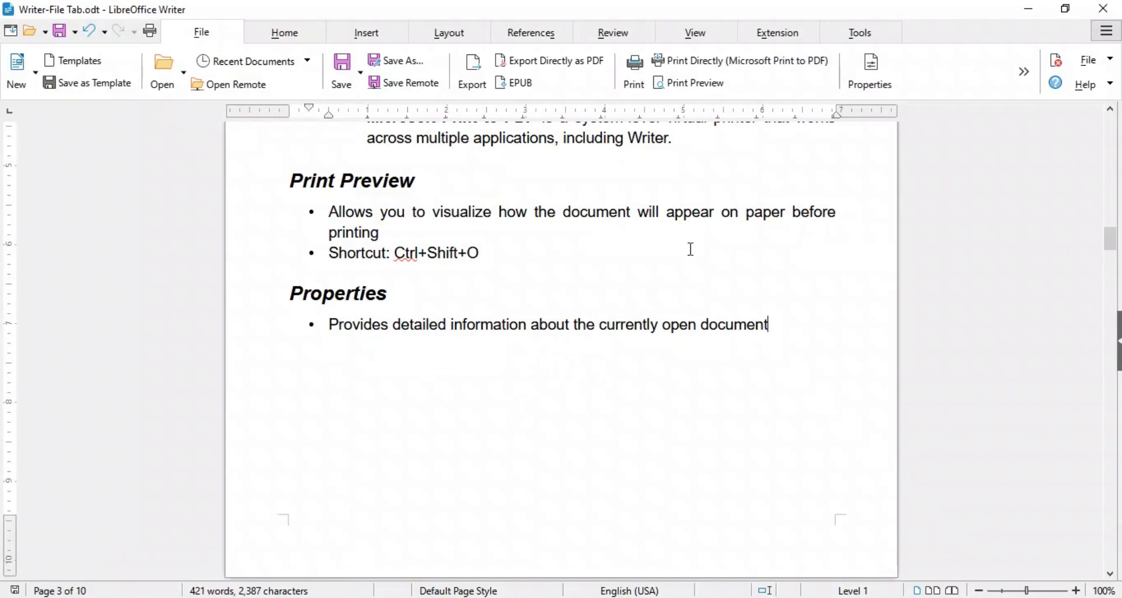
Step: Bring up the Properties of Writer-File Tab and review its Statistics, Description and Custom Properties
left_click(879, 60)
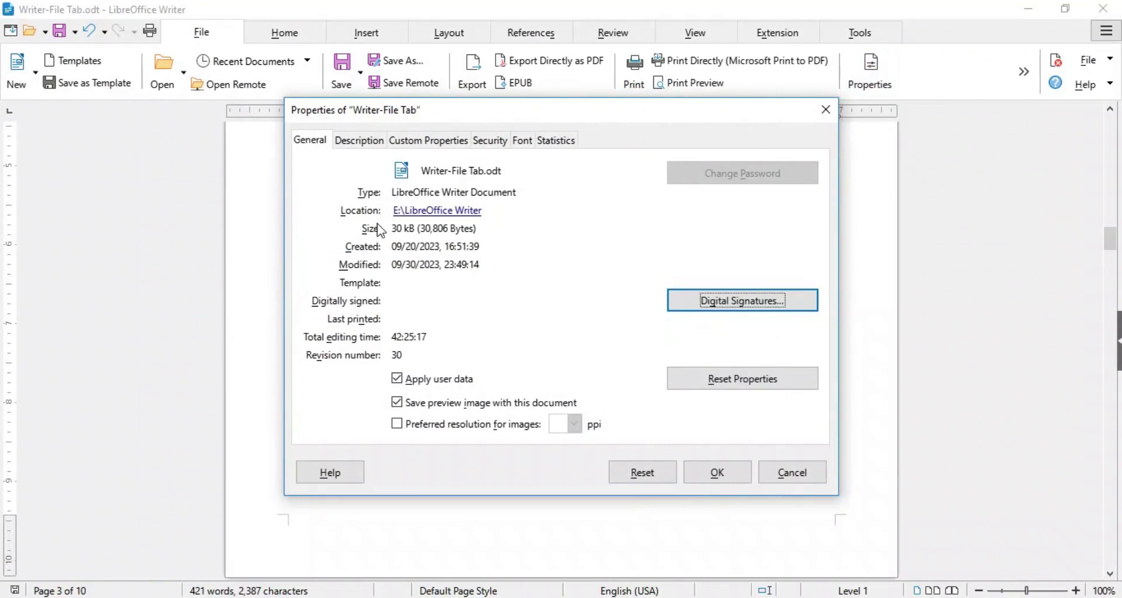
left_click(552, 145)
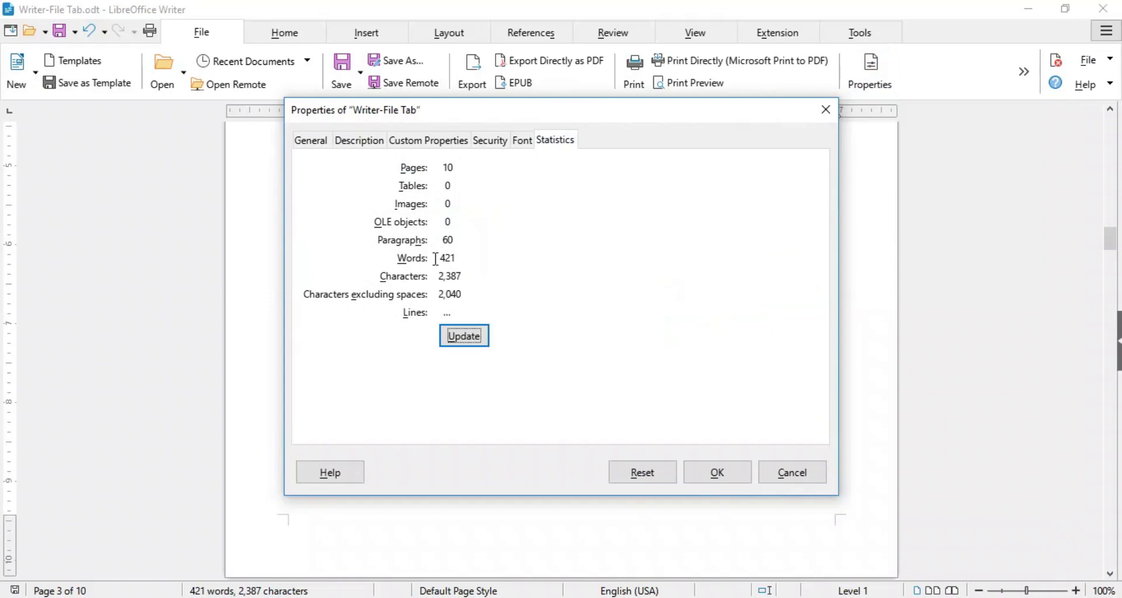
left_click(359, 145)
left_click(418, 147)
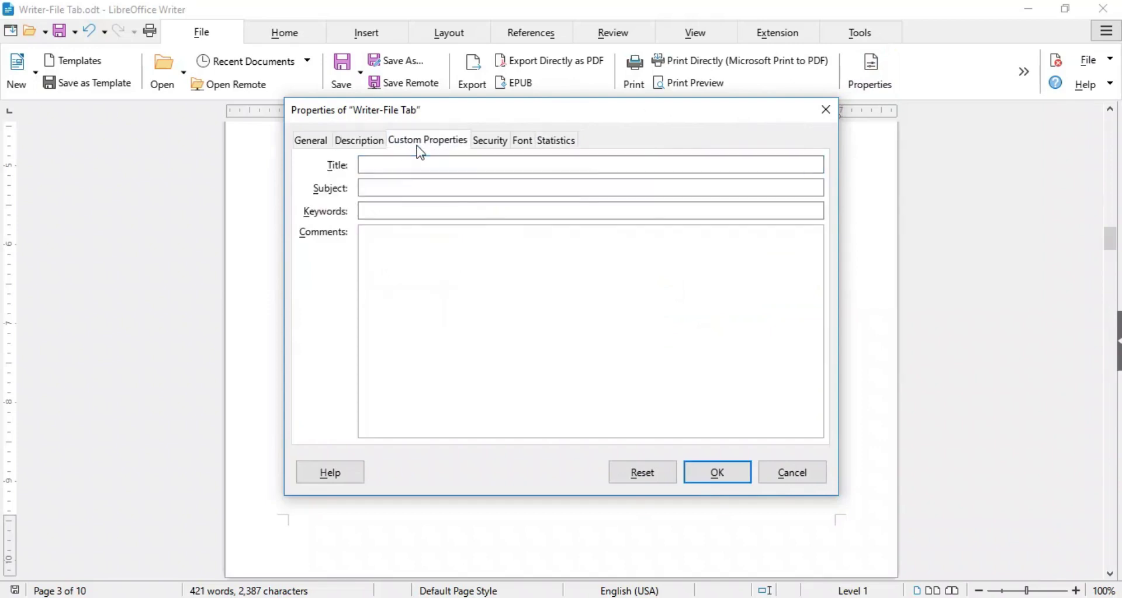